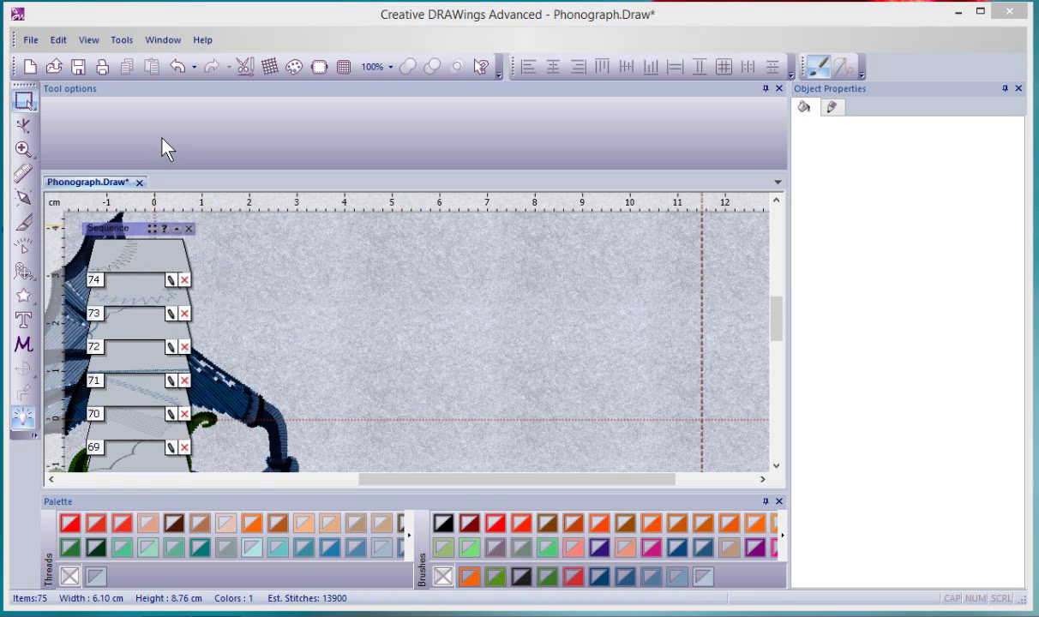
# Draw a six-pointed star of about 37 × 34 mm on the empty canvas right of the phonograph
pyautogui.click(24, 298)
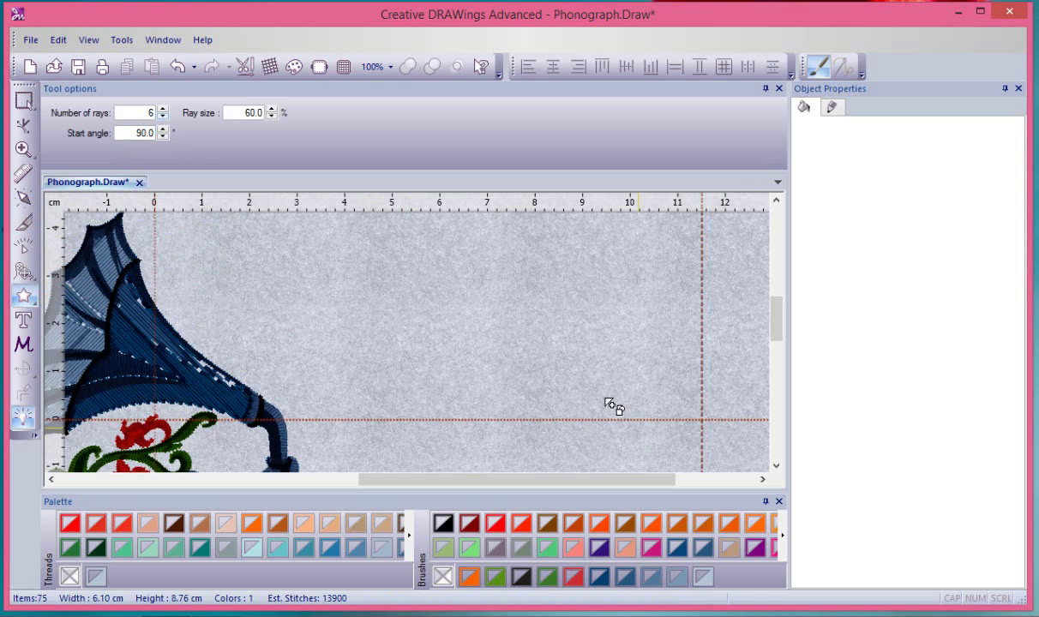
pyautogui.moveTo(405, 256); pyautogui.dragTo(608, 420)
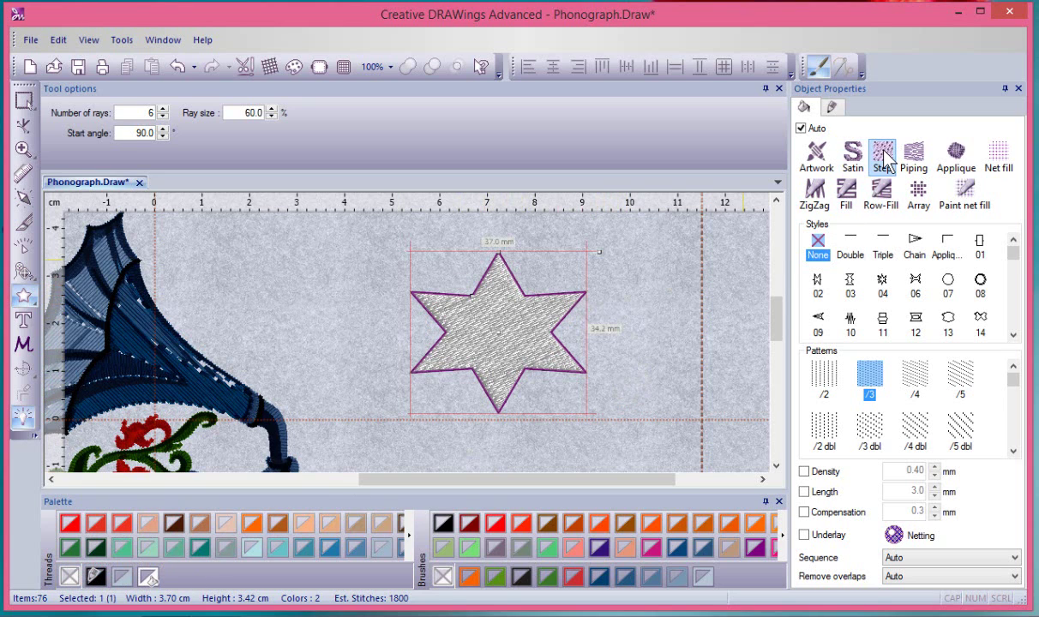
pyautogui.press('Escape')
pyautogui.click(651, 306)
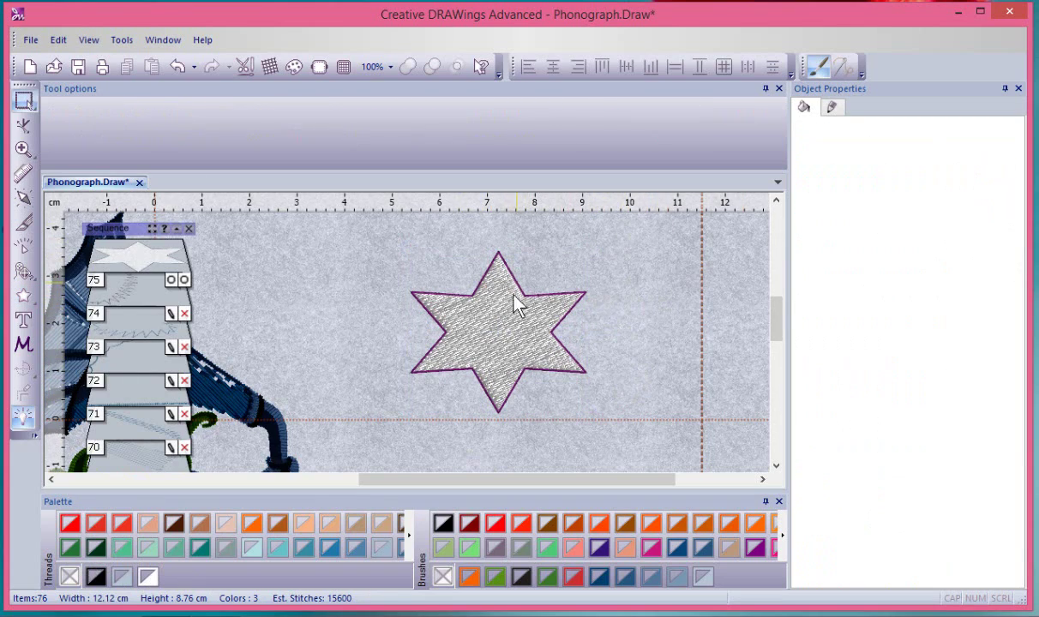
pyautogui.scroll(4, 506, 313)
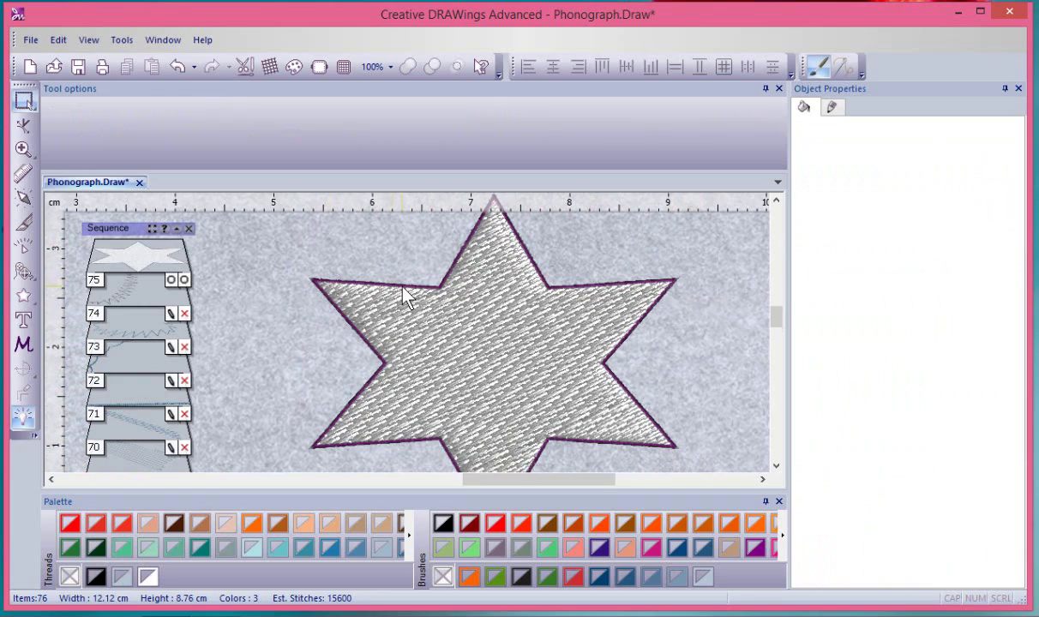
pyautogui.scroll(-3, 402, 288)
# Add direction lines to the star until its stitches run diagonally from the lower-left to the upper-right inner corner
pyautogui.click(436, 306)
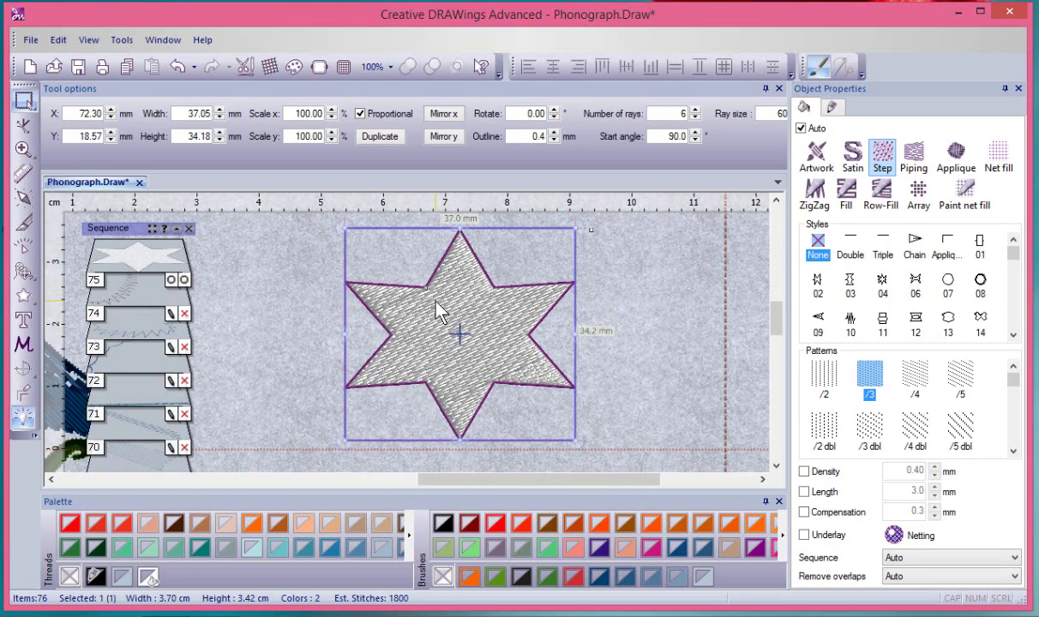
pyautogui.click(24, 200)
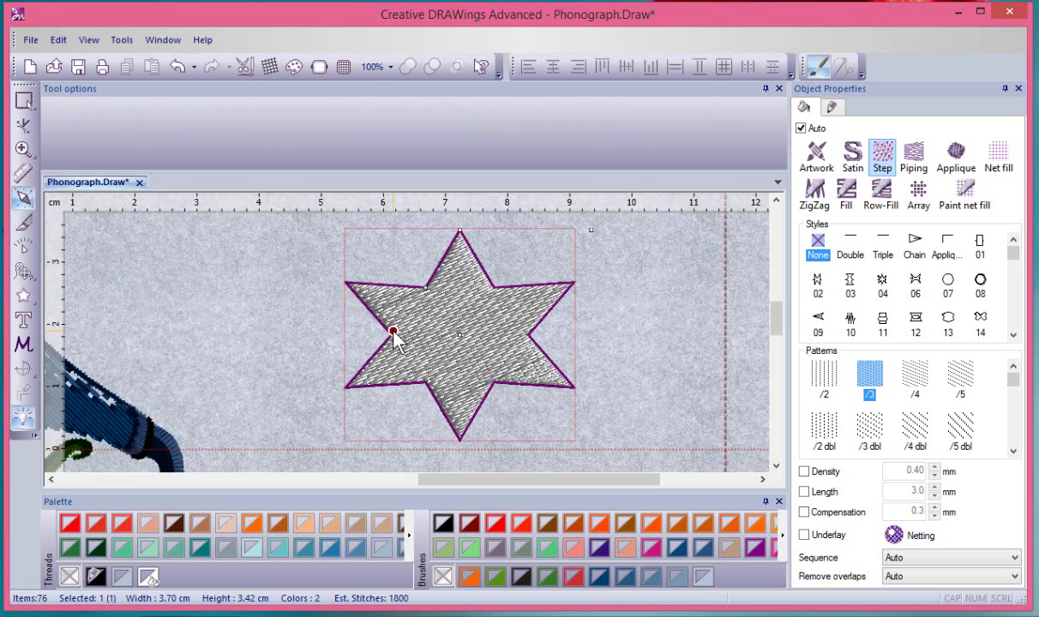
pyautogui.moveTo(393, 333); pyautogui.dragTo(529, 337)
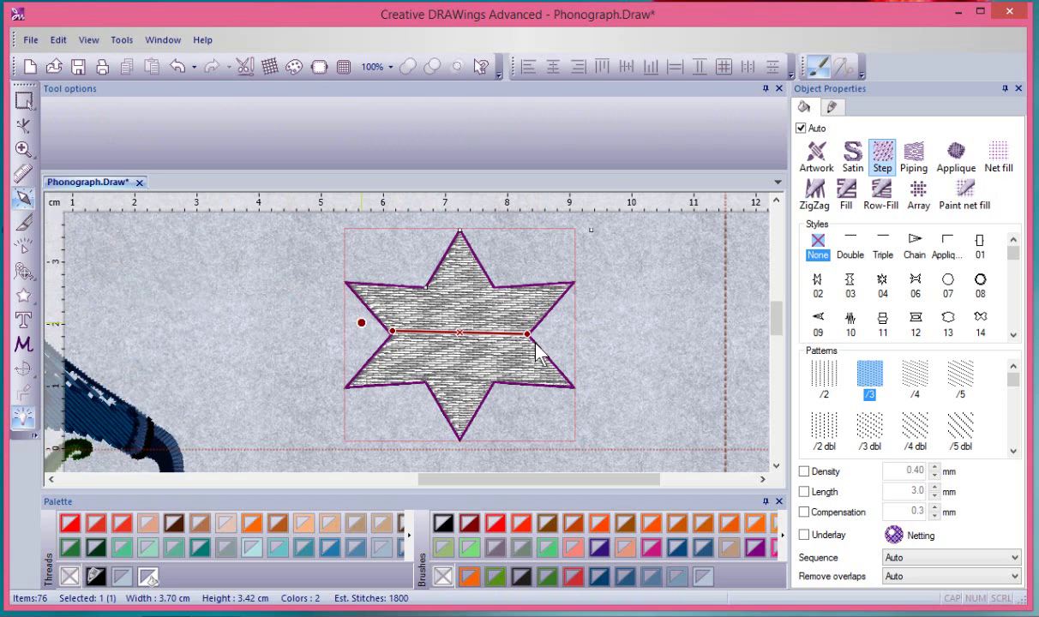
pyautogui.click(422, 295)
pyautogui.moveTo(463, 340); pyautogui.dragTo(493, 380)
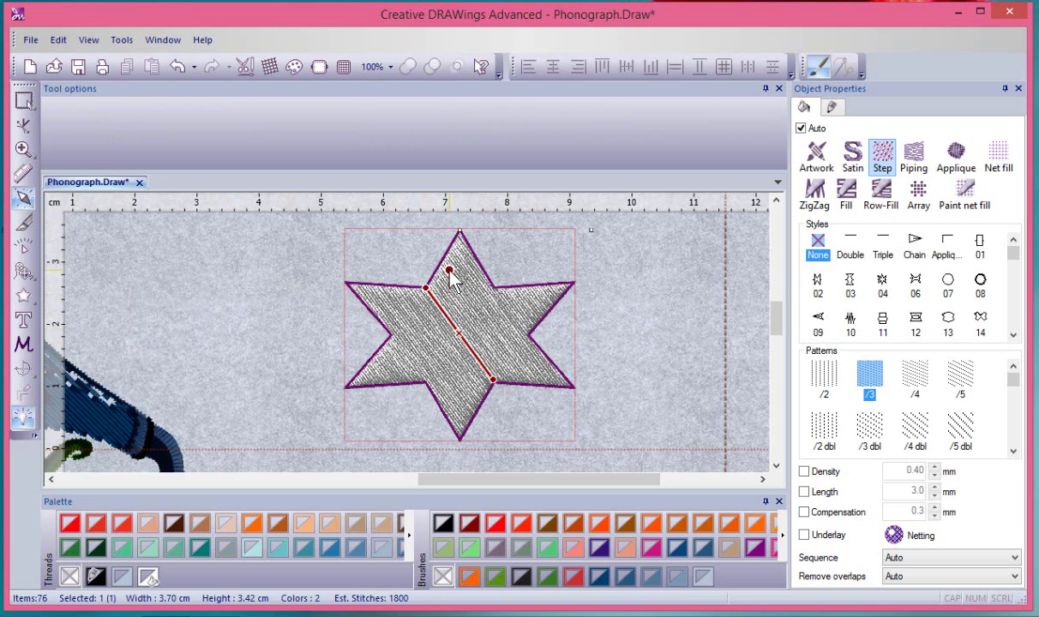
pyautogui.moveTo(459, 231); pyautogui.dragTo(463, 455)
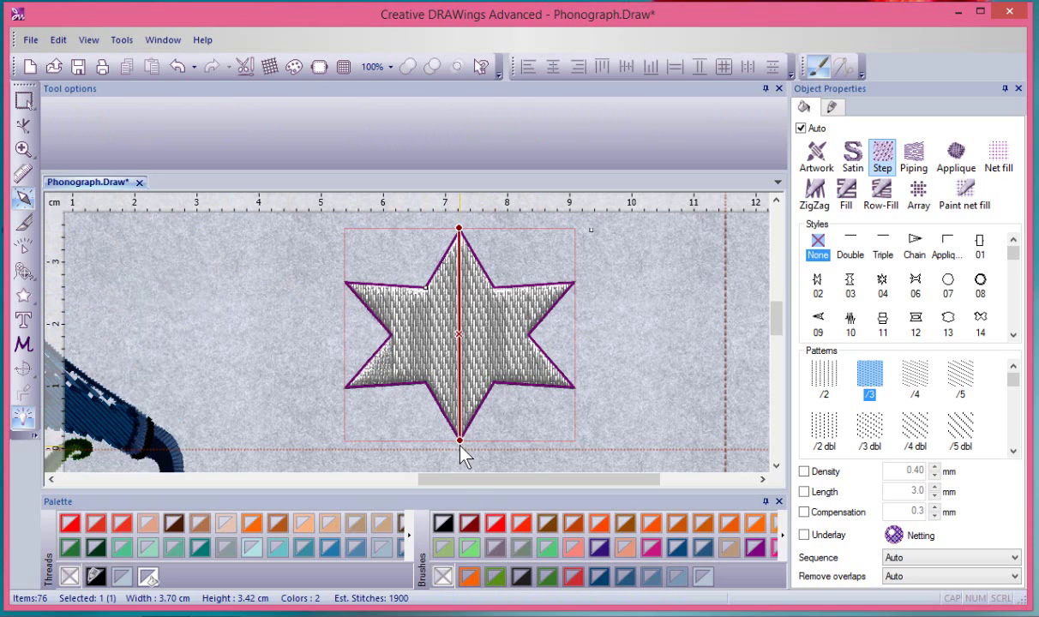
pyautogui.moveTo(393, 334); pyautogui.dragTo(552, 341)
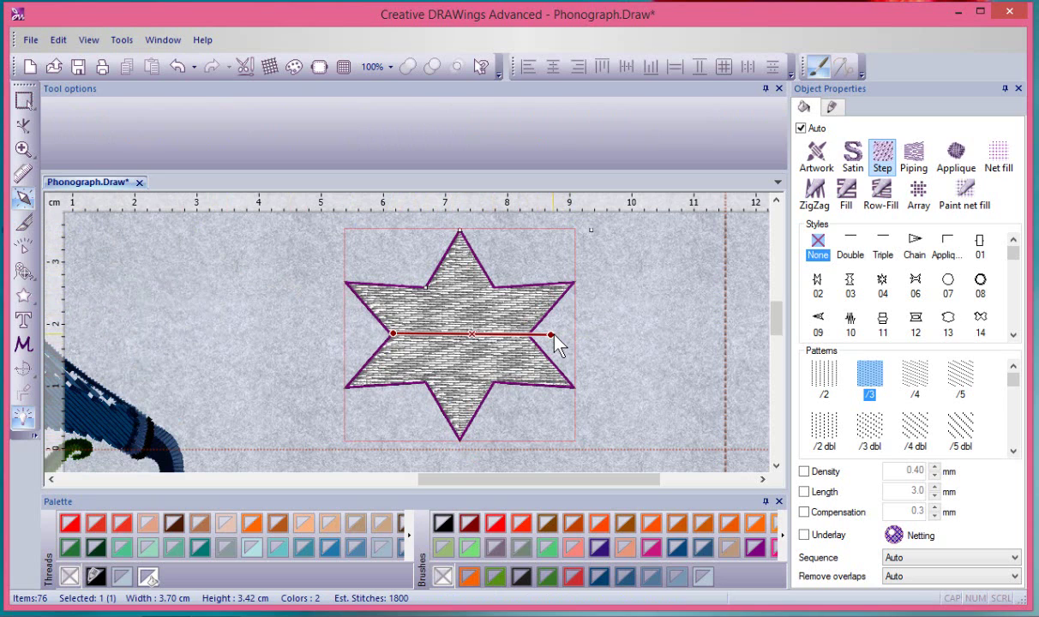
pyautogui.moveTo(423, 380); pyautogui.dragTo(494, 290)
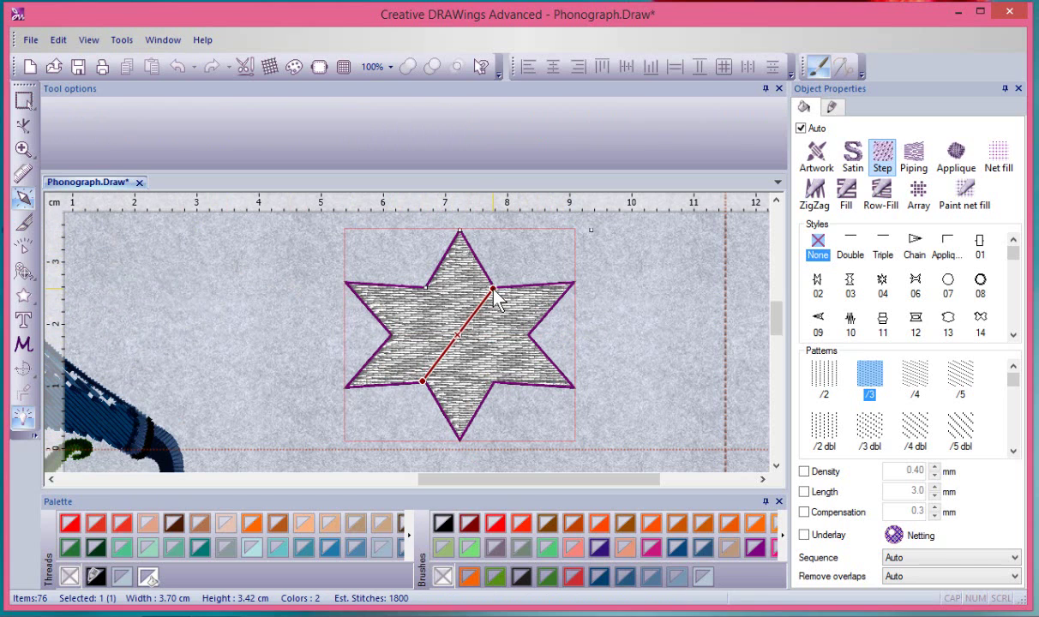
pyautogui.click(413, 325)
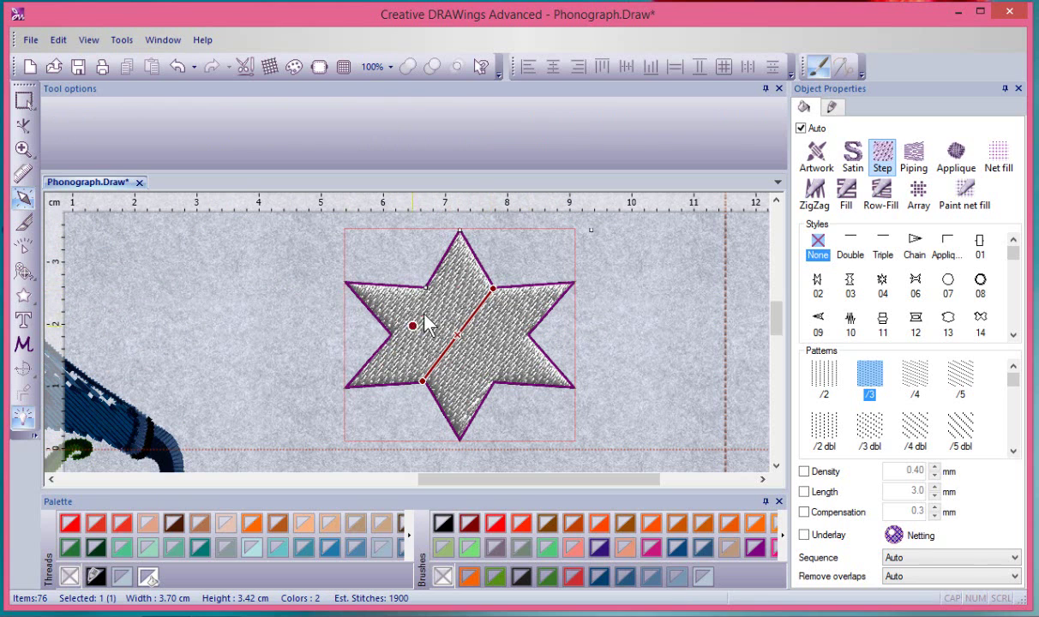
pyautogui.click(23, 101)
# Change the star's fill from Step to Satin, with Auto unchecked
pyautogui.click(295, 287)
pyautogui.click(493, 326)
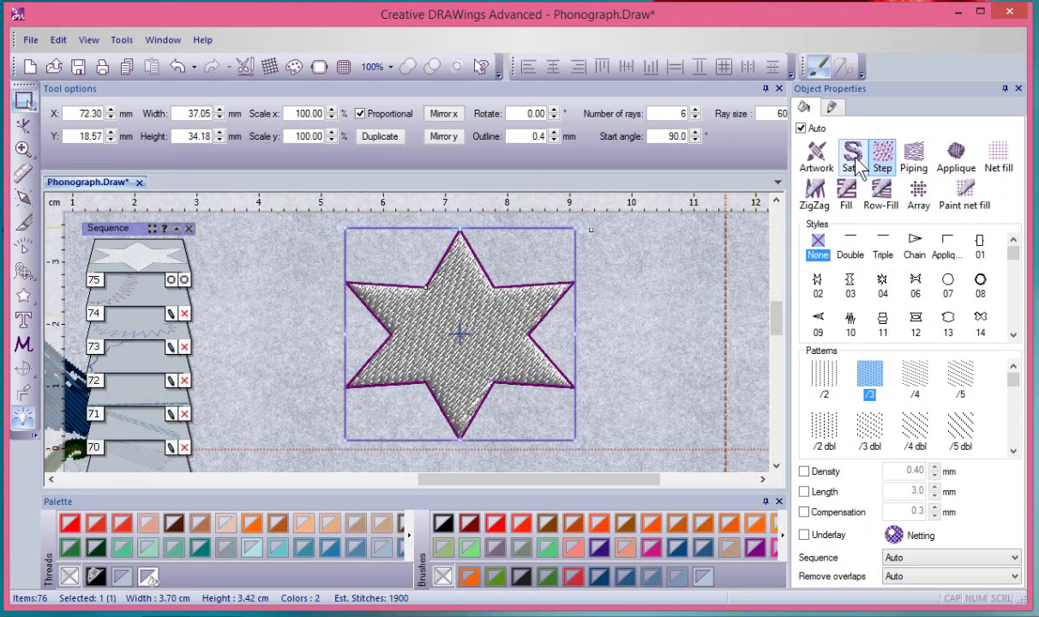
pyautogui.click(851, 156)
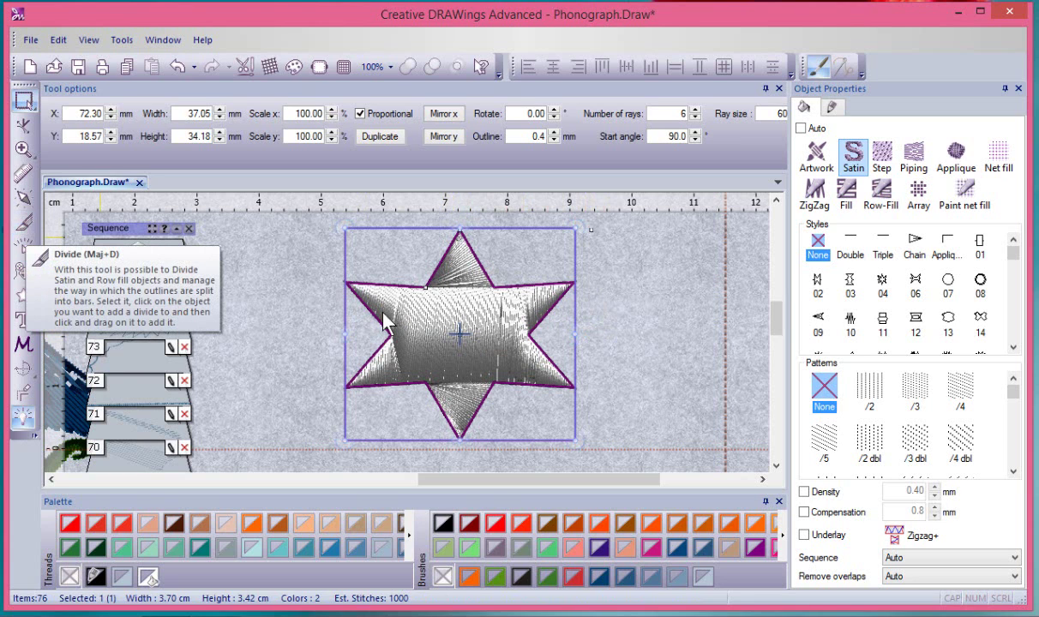
pyautogui.scroll(1, 410, 319)
pyautogui.scroll(1, 410, 319)
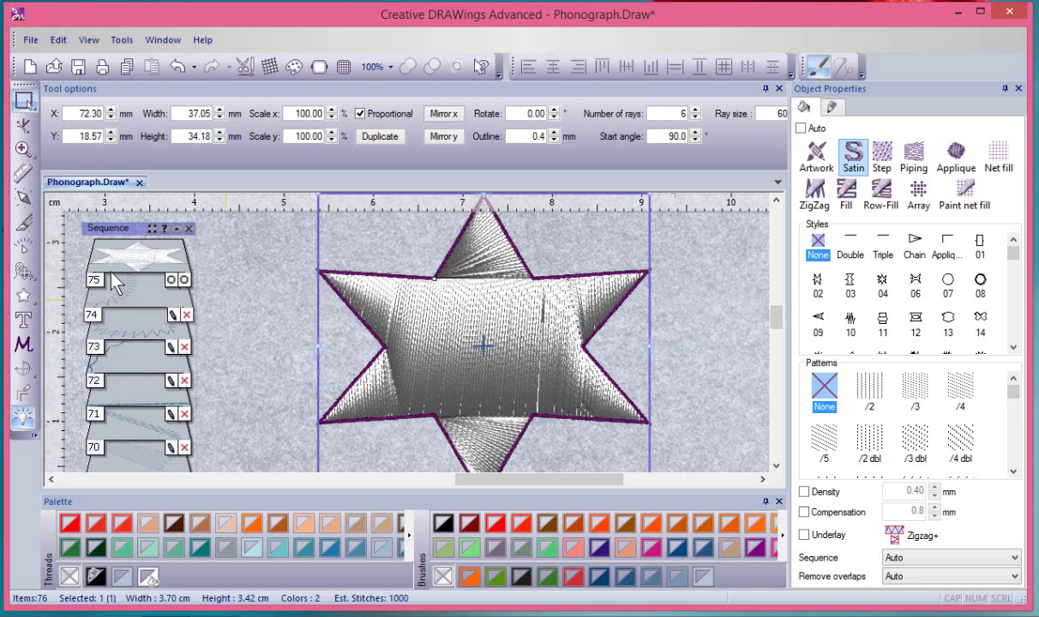
# Draw three divide lines through the star's centre, each joining a pair of opposite inner corners
pyautogui.click(23, 222)
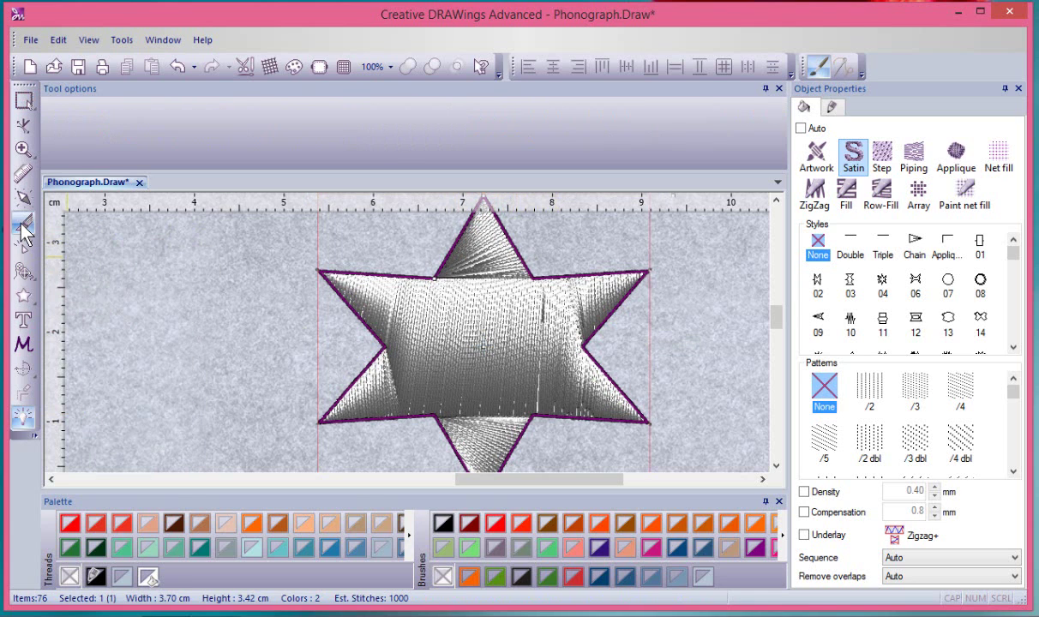
pyautogui.click(431, 279)
pyautogui.click(533, 416)
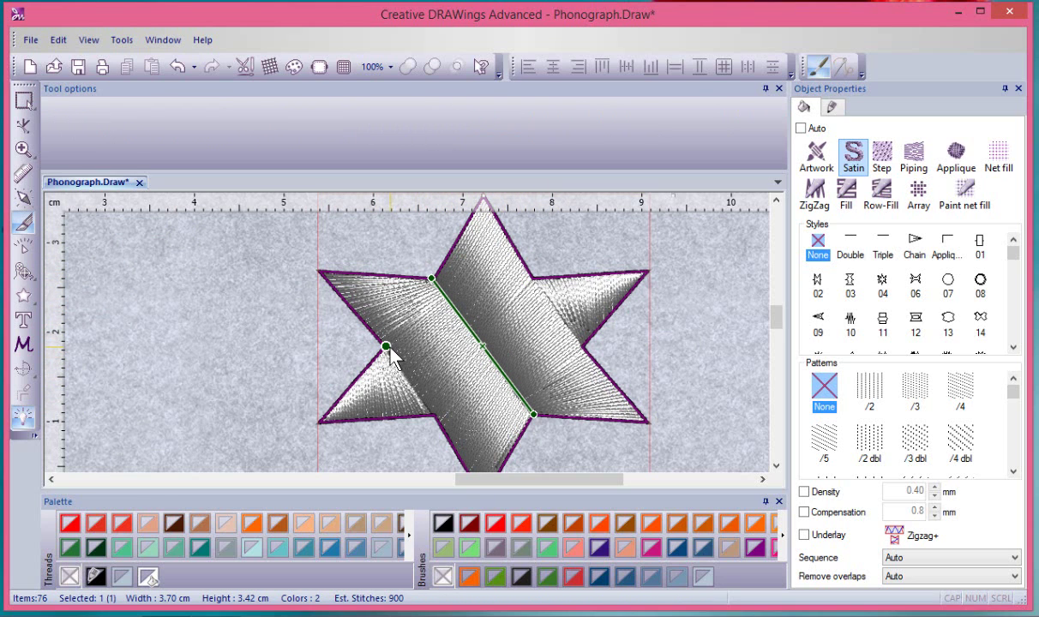
pyautogui.moveTo(386, 346); pyautogui.dragTo(574, 346)
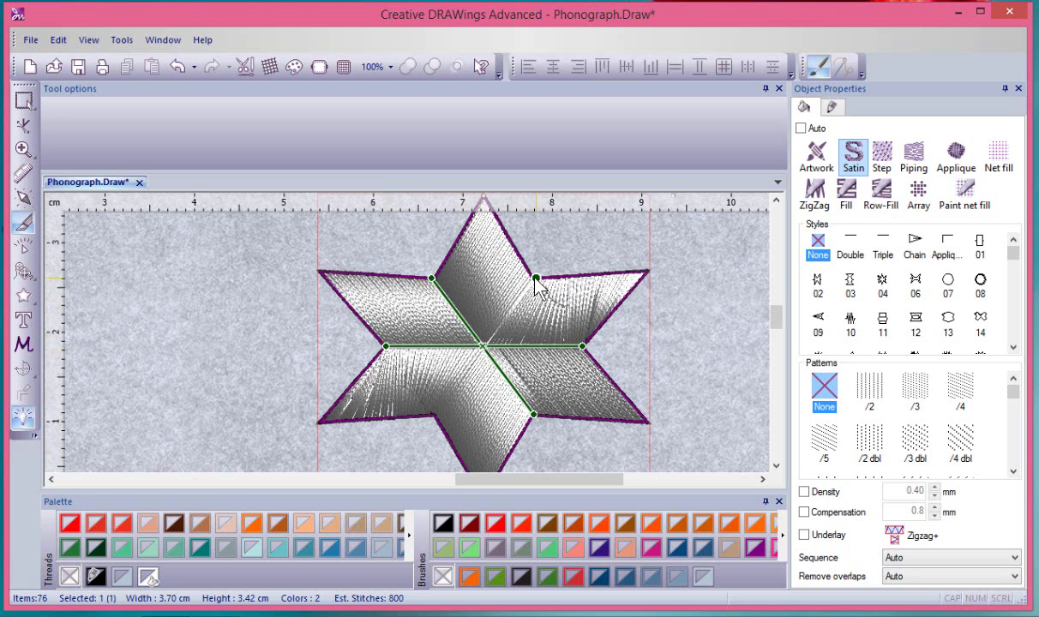
pyautogui.moveTo(533, 279)
pyautogui.mouseDown()
pyautogui.moveTo(476, 373)
pyautogui.moveTo(435, 414)
pyautogui.mouseUp()
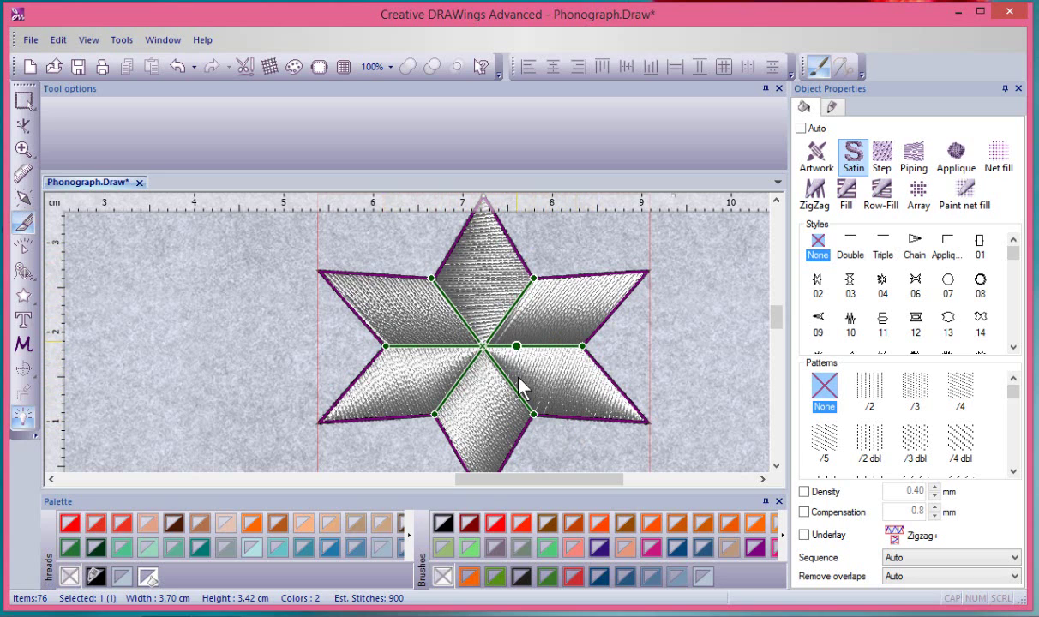
pyautogui.click(23, 105)
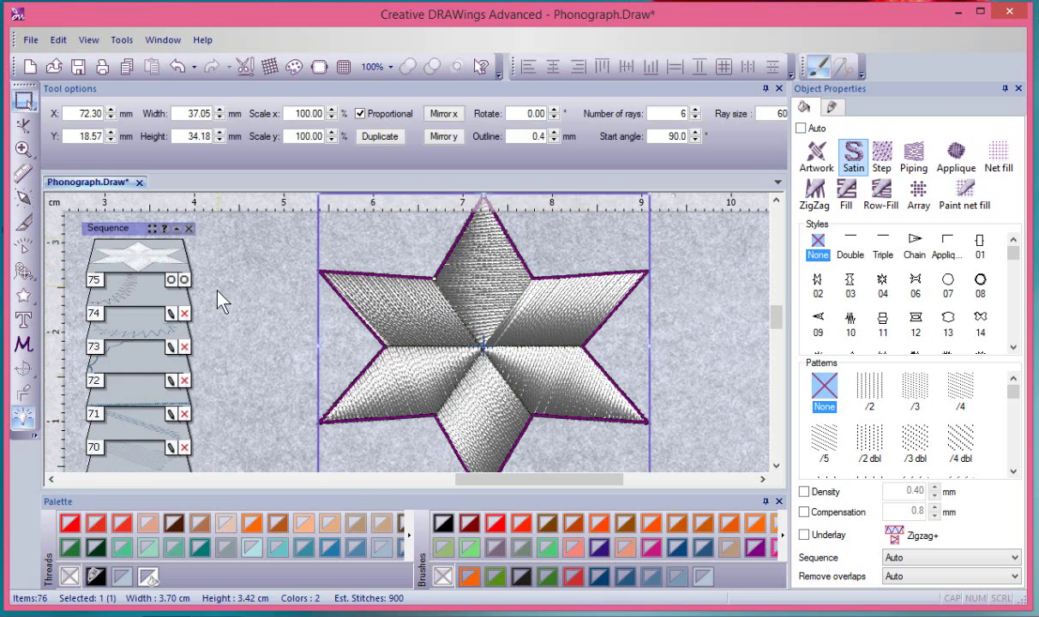
pyautogui.click(221, 300)
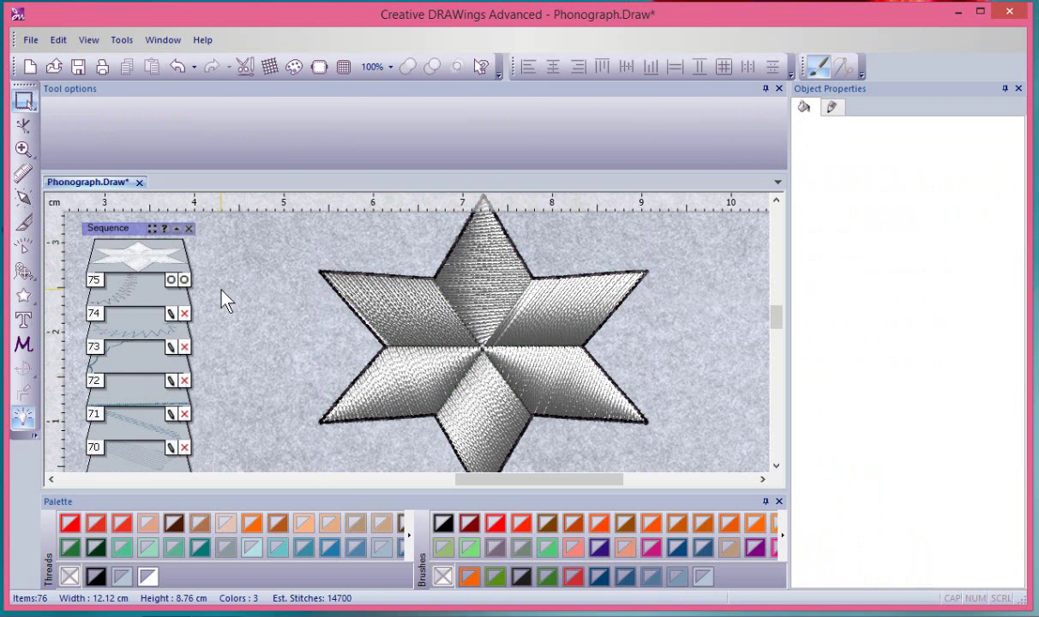
pyautogui.click(463, 314)
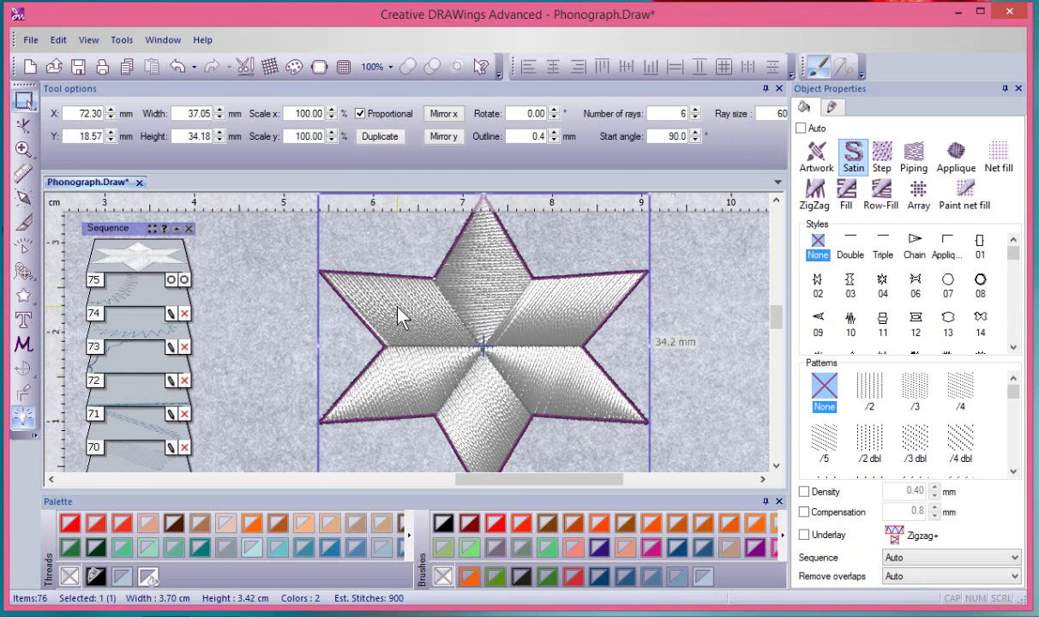
# Add direction lines across the star's upper-left, upper-right, bottom and lower-left points
pyautogui.click(23, 201)
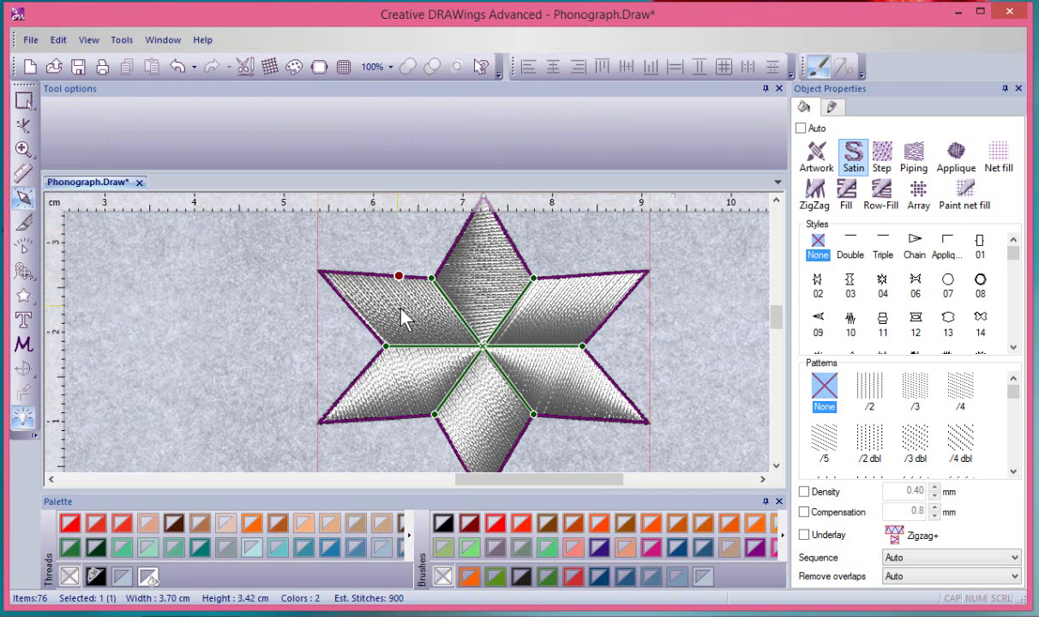
pyautogui.moveTo(370, 332); pyautogui.dragTo(397, 278)
pyautogui.moveTo(555, 276); pyautogui.dragTo(593, 327)
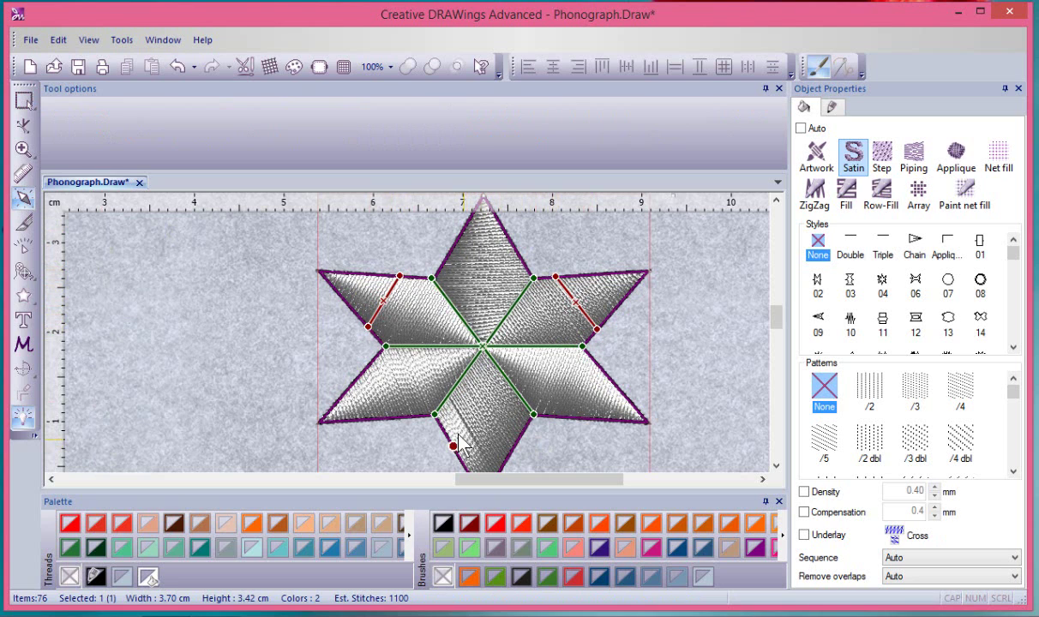
pyautogui.click(447, 438)
pyautogui.click(507, 437)
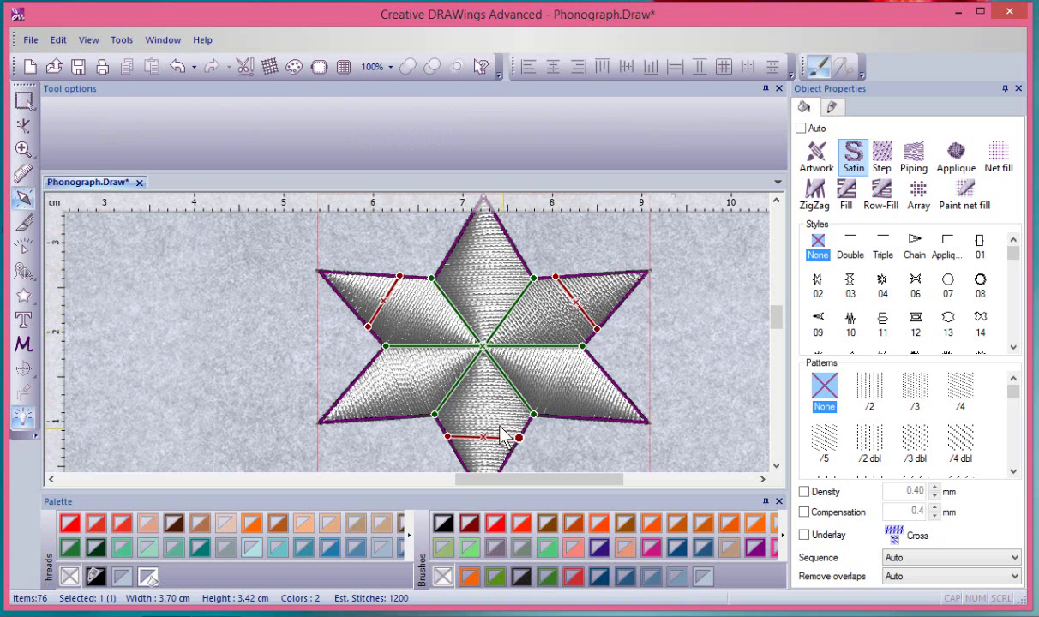
pyautogui.click(393, 411)
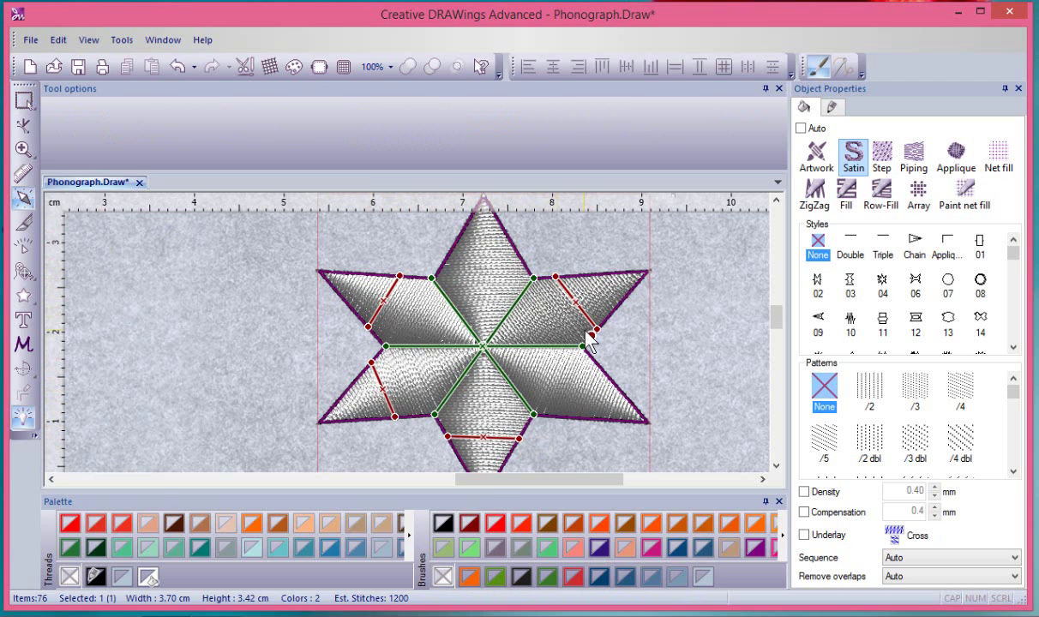
pyautogui.scroll(-1, 586, 337)
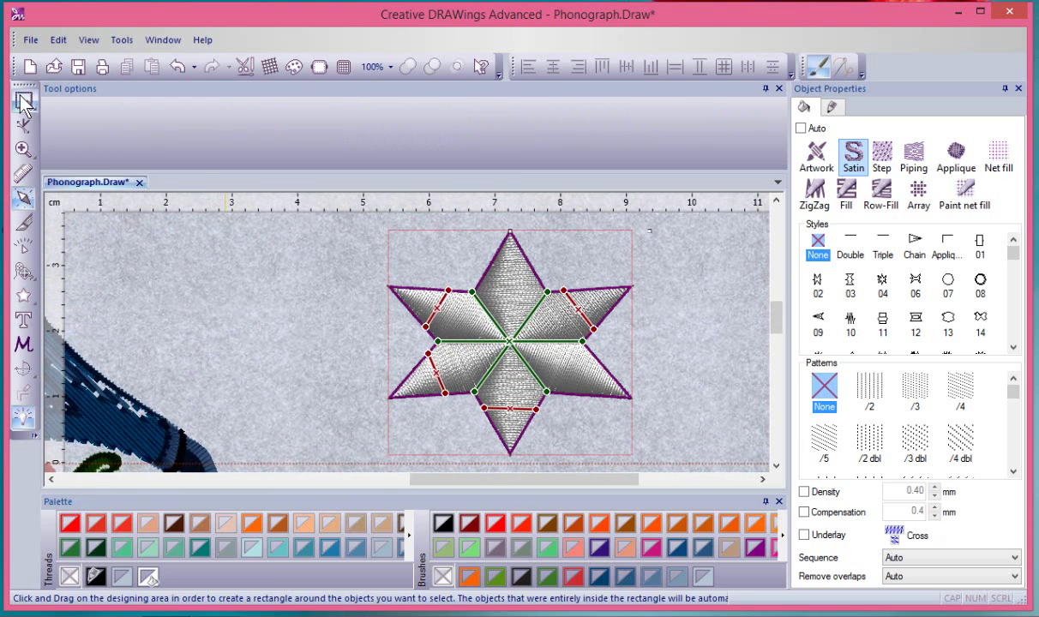
pyautogui.click(23, 100)
pyautogui.click(293, 286)
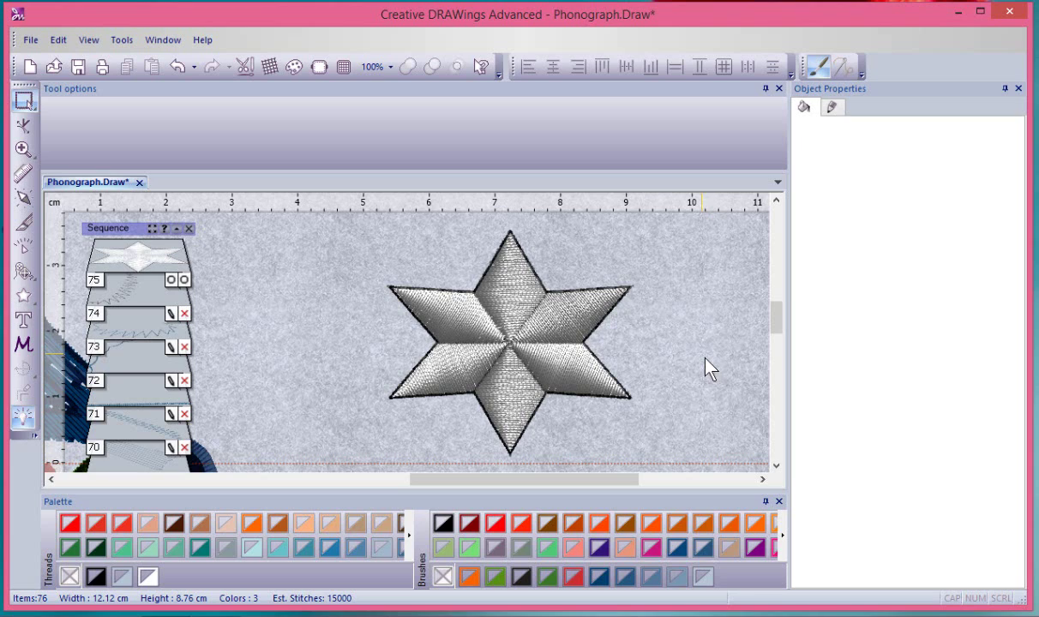
pyautogui.scroll(-3, 699, 380)
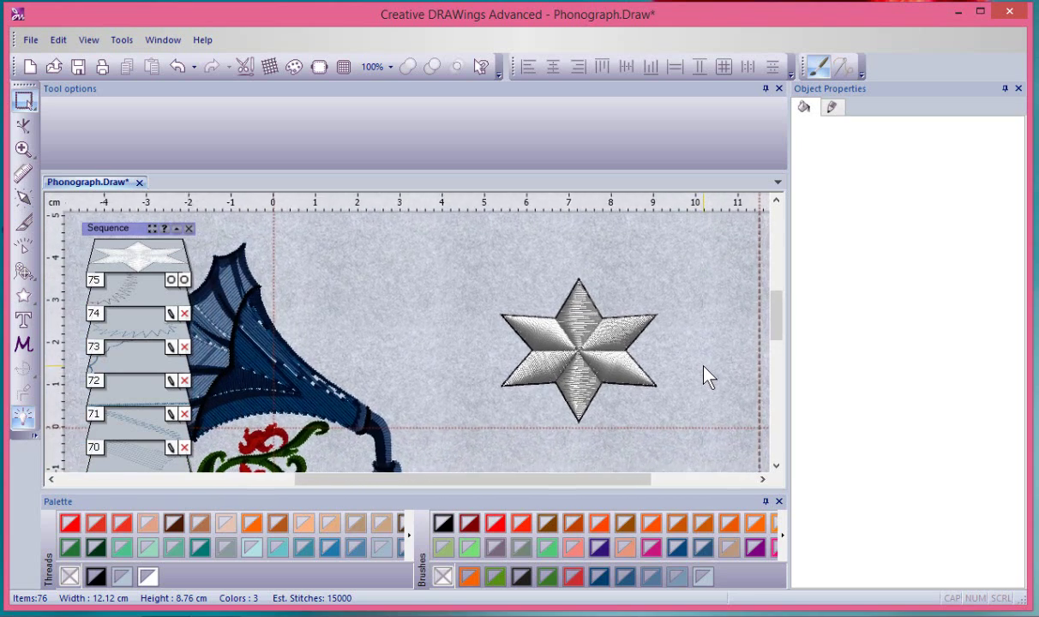
pyautogui.click(628, 326)
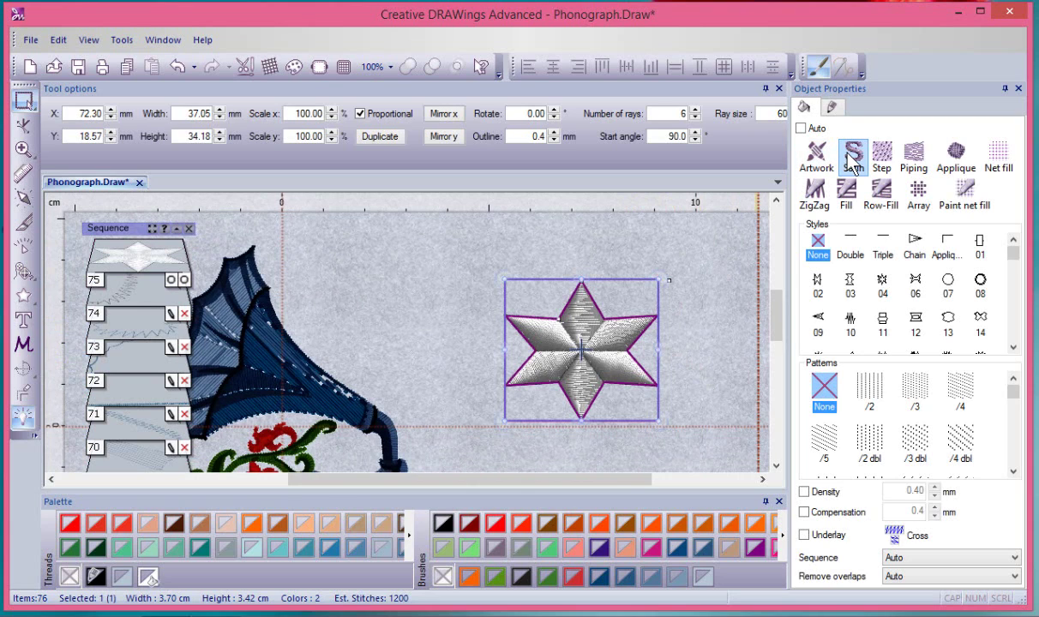
pyautogui.click(703, 271)
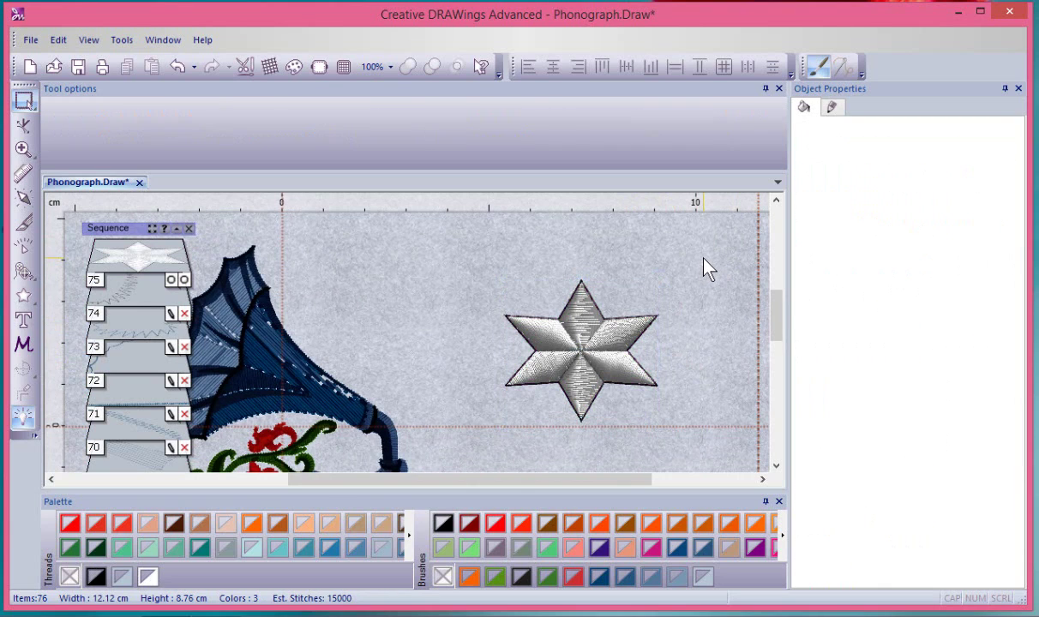
# With the curve tool, outline a hook arcing toward the star, down to a bottom corner and up to its inner tip
pyautogui.click(24, 271)
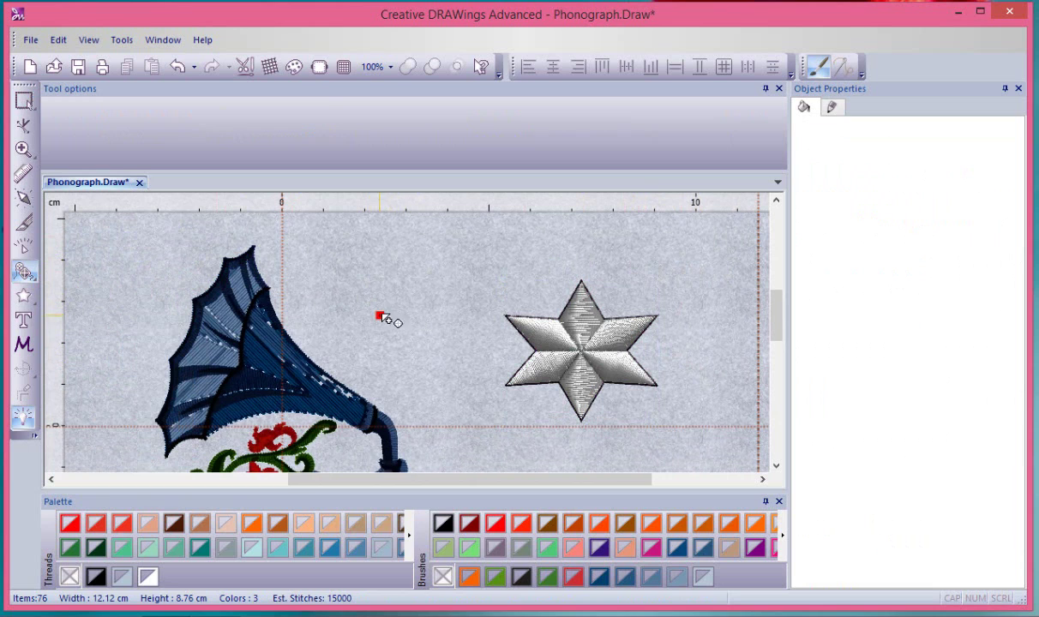
pyautogui.click(409, 285)
pyautogui.click(471, 282)
pyautogui.click(491, 336)
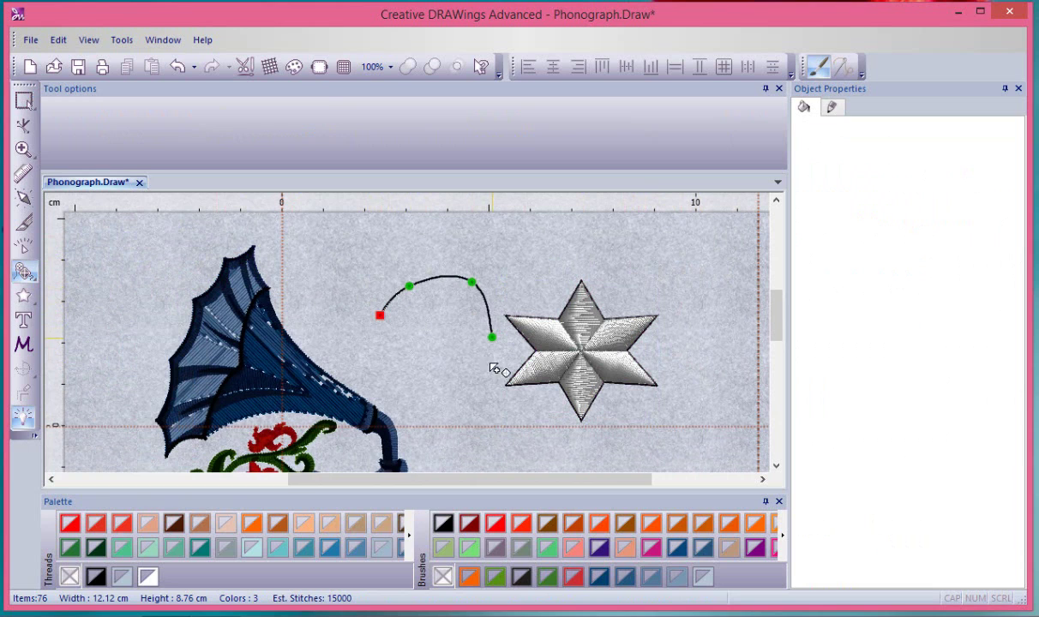
pyautogui.click(458, 383)
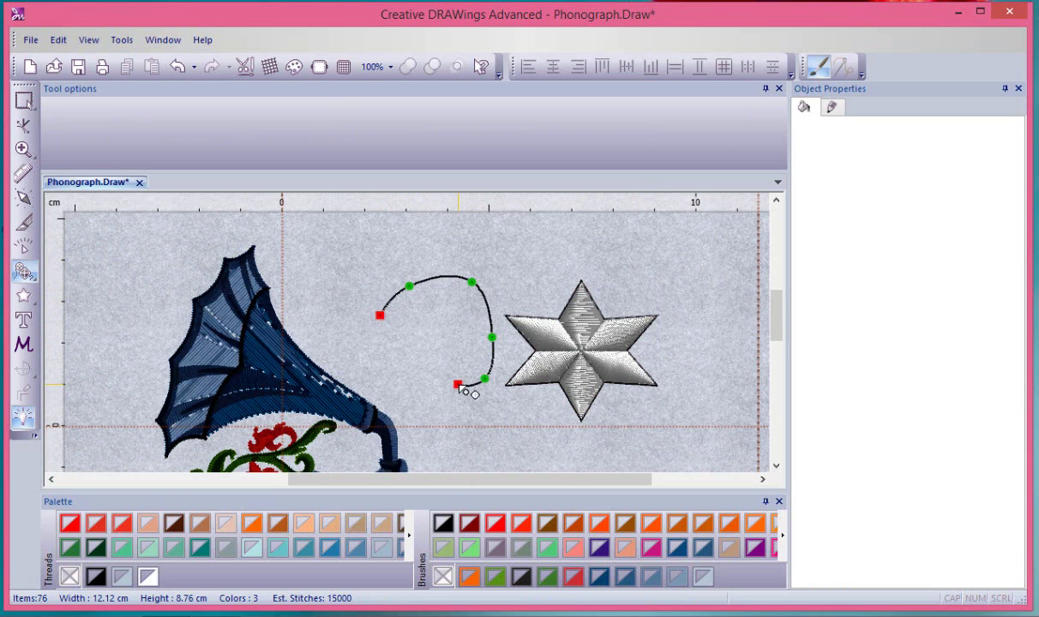
pyautogui.click(474, 368)
pyautogui.click(474, 335)
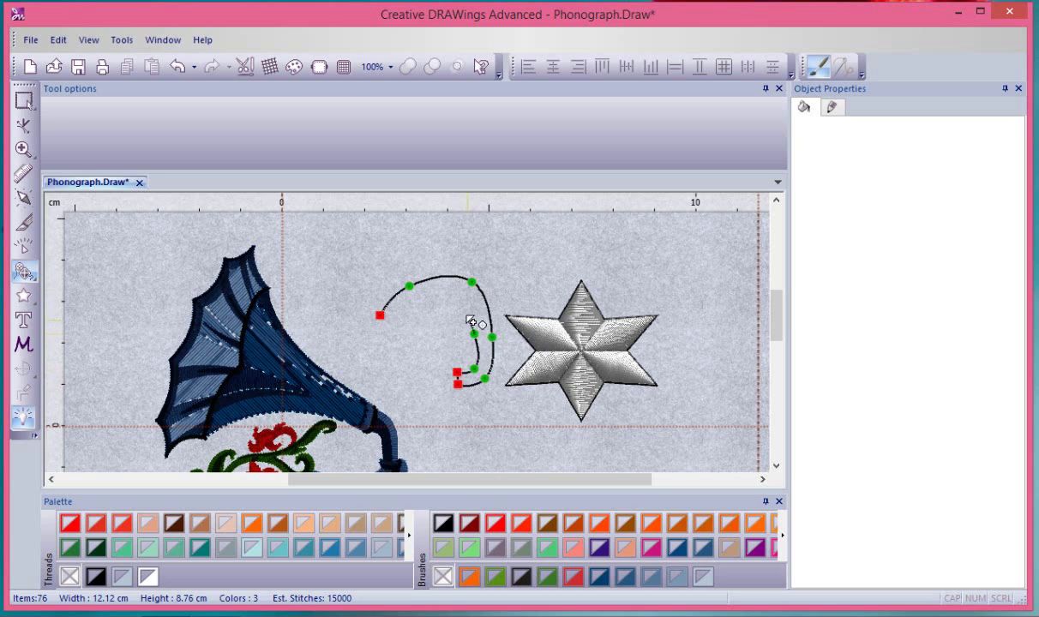
pyautogui.click(456, 305)
# Finish the hook's inner edge and close the outline into a Step-filled shape
pyautogui.click(445, 344)
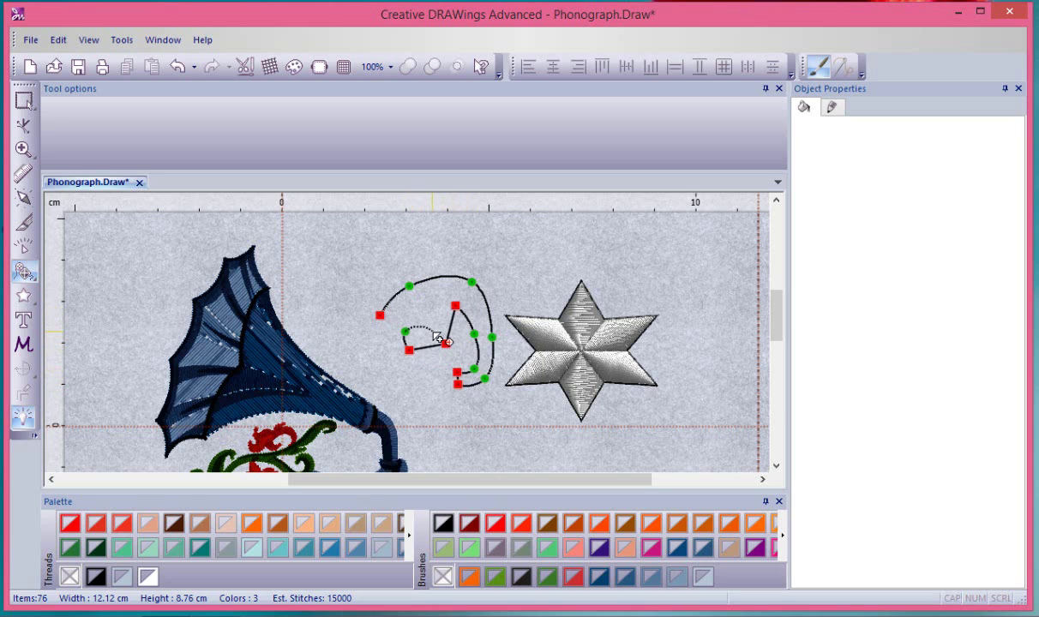
pyautogui.click(431, 332)
pyautogui.click(440, 302)
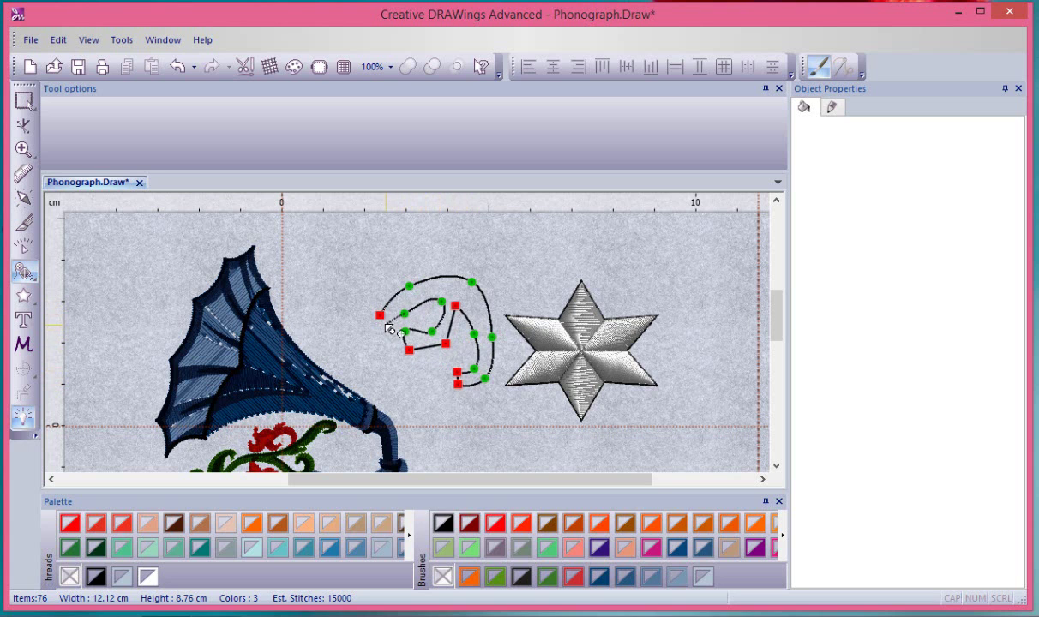
pyautogui.click(381, 317)
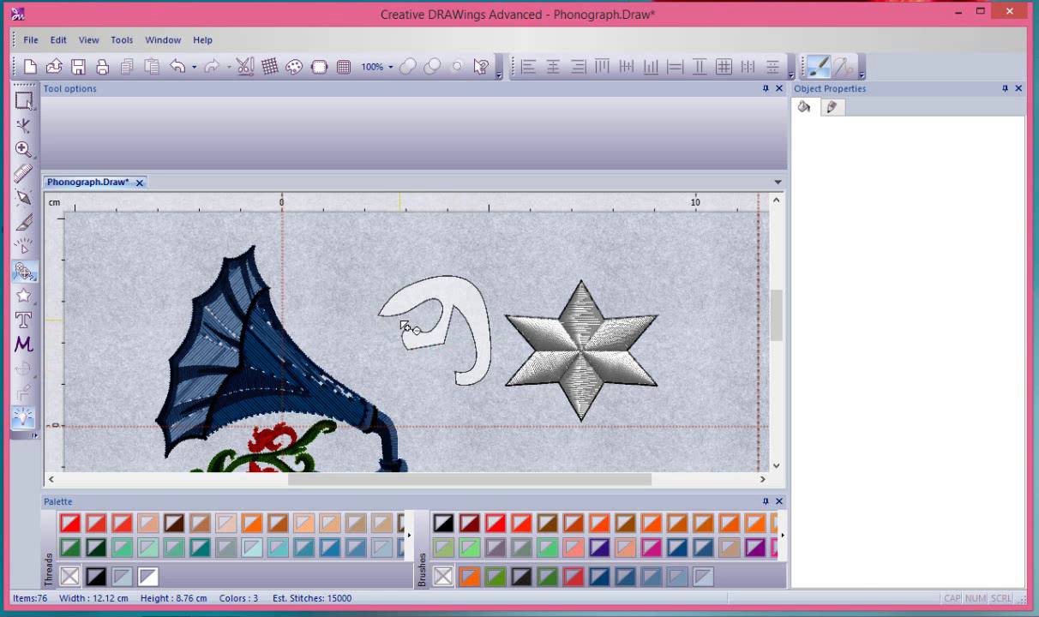
pyautogui.scroll(2, 403, 300)
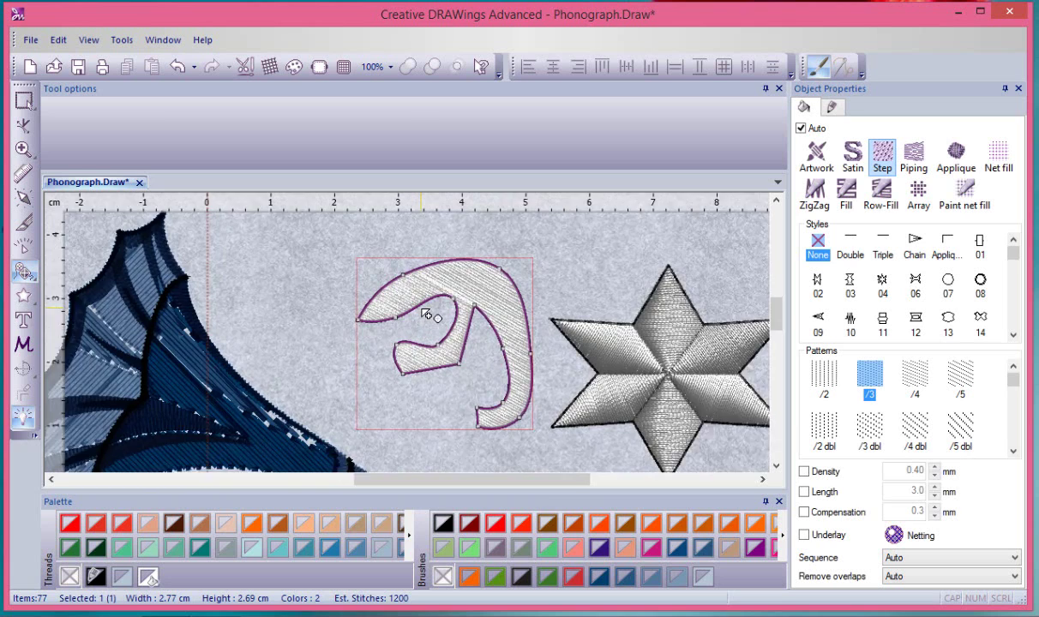
pyautogui.scroll(1, 423, 311)
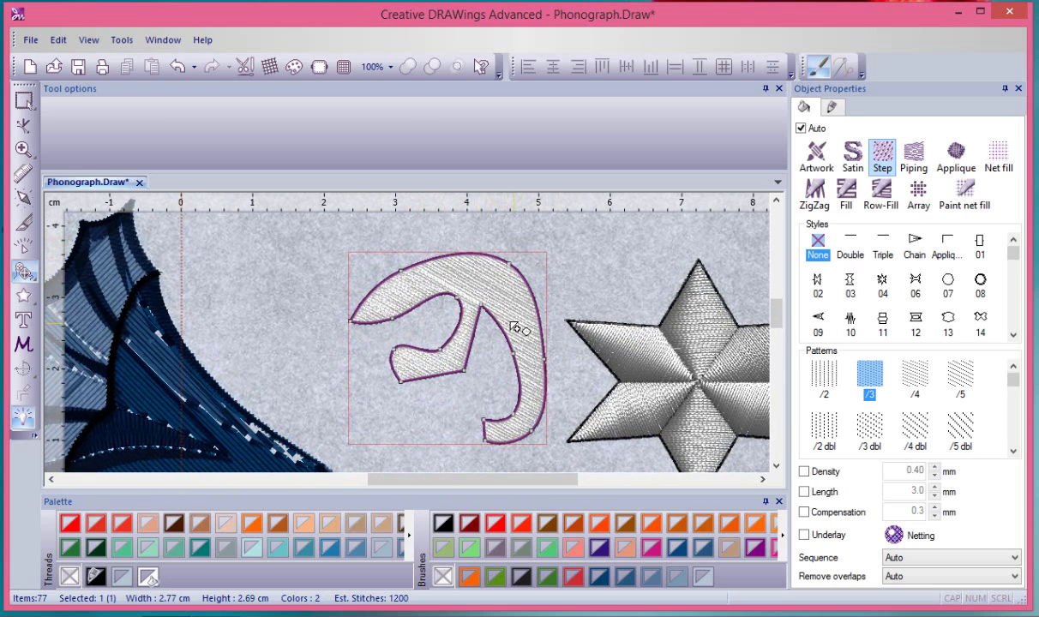
# Switch the hook to Satin and add direction lines across its upper bend, middle and lower tail
pyautogui.click(856, 156)
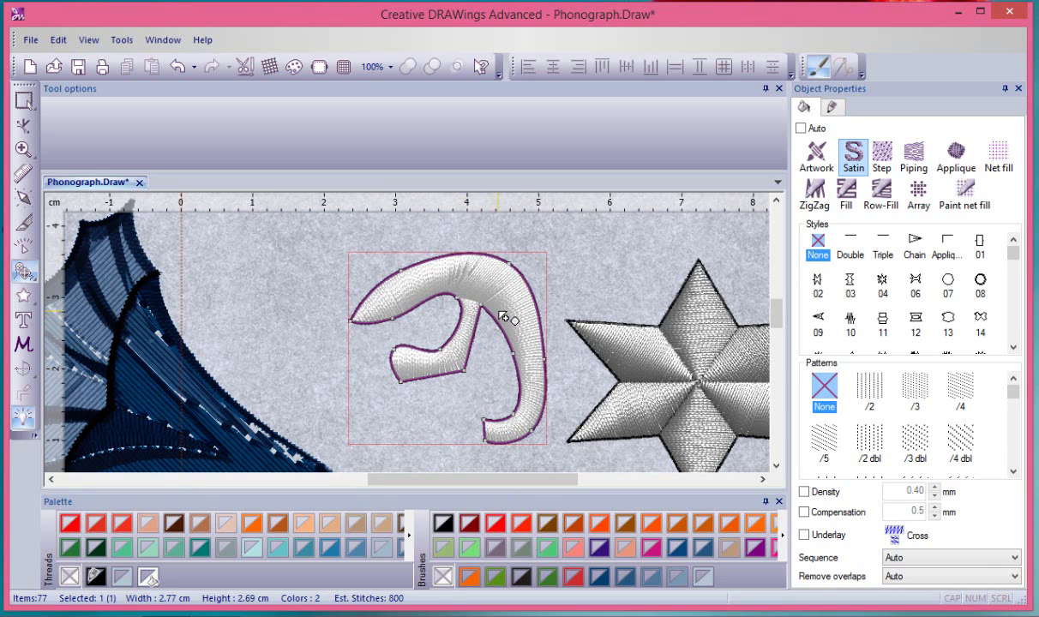
pyautogui.click(25, 197)
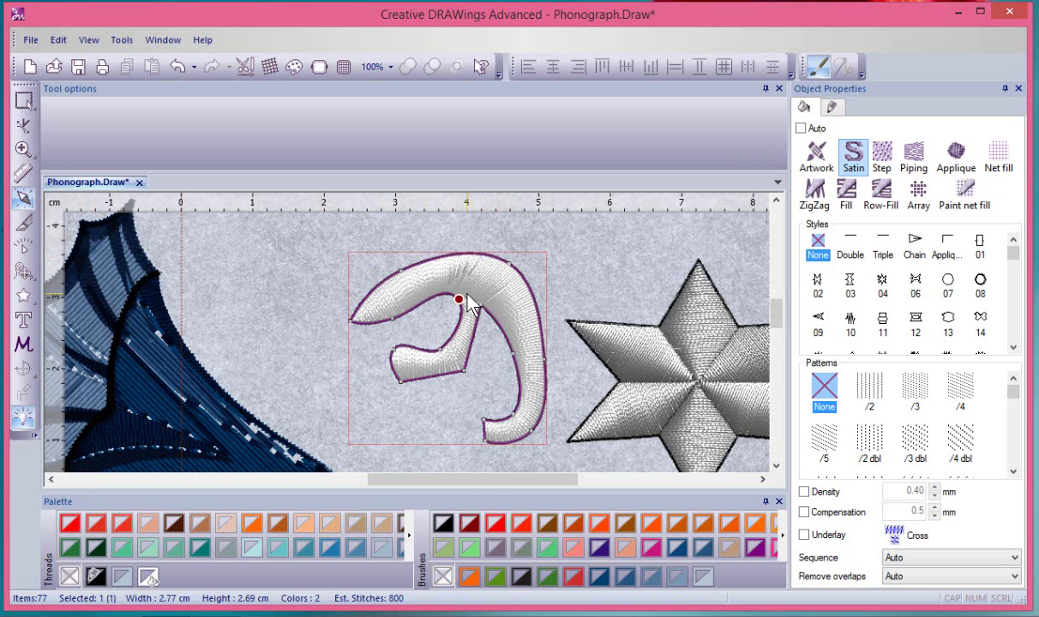
pyautogui.moveTo(467, 295); pyautogui.dragTo(474, 254)
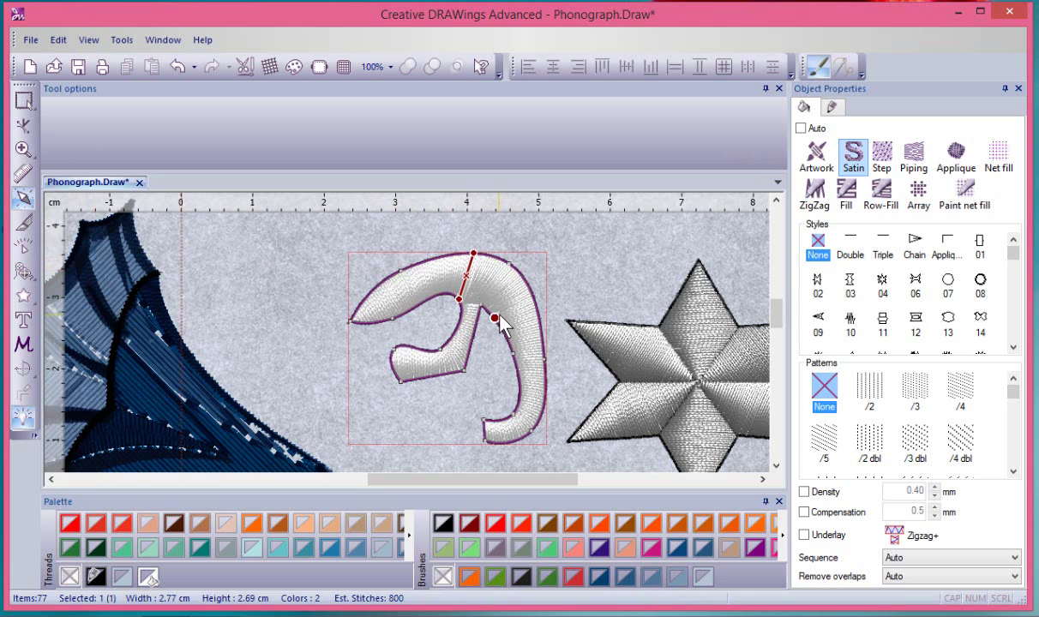
pyautogui.moveTo(501, 324); pyautogui.dragTo(529, 286)
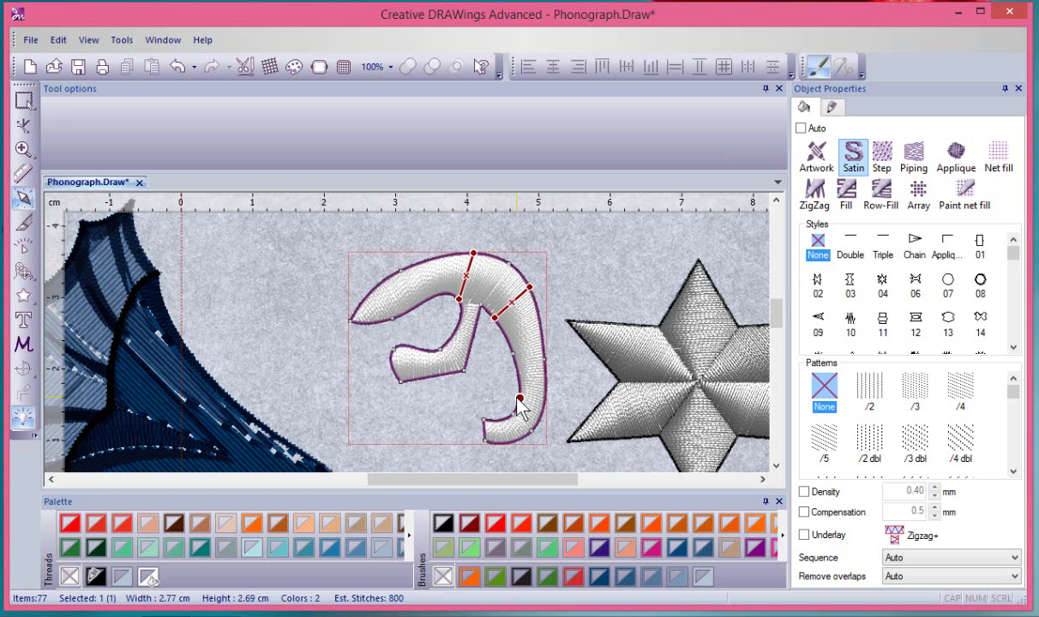
pyautogui.moveTo(519, 398); pyautogui.dragTo(538, 421)
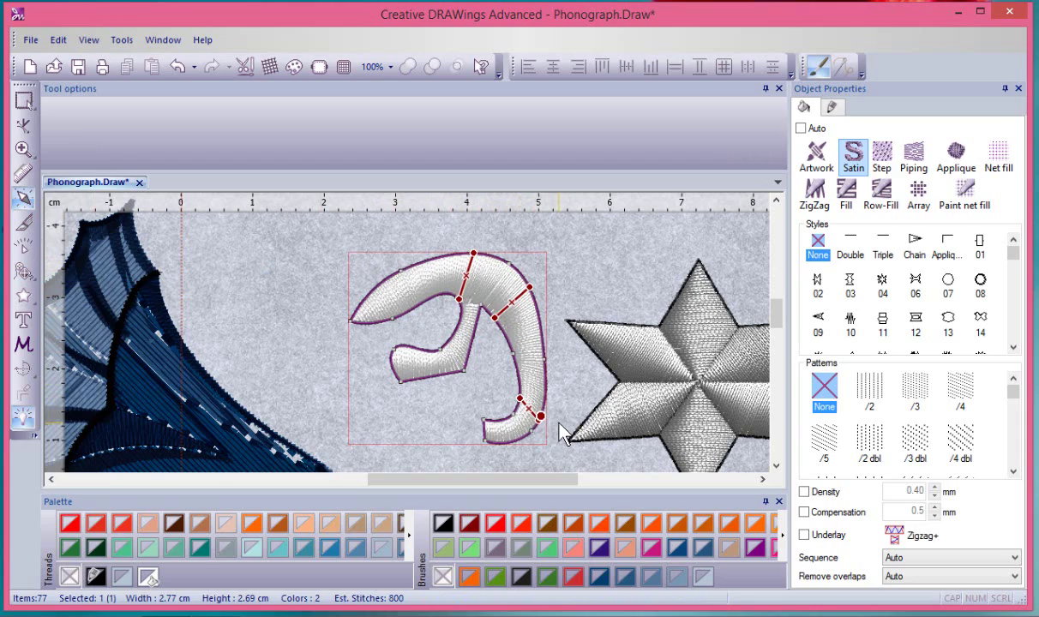
pyautogui.scroll(3, 467, 294)
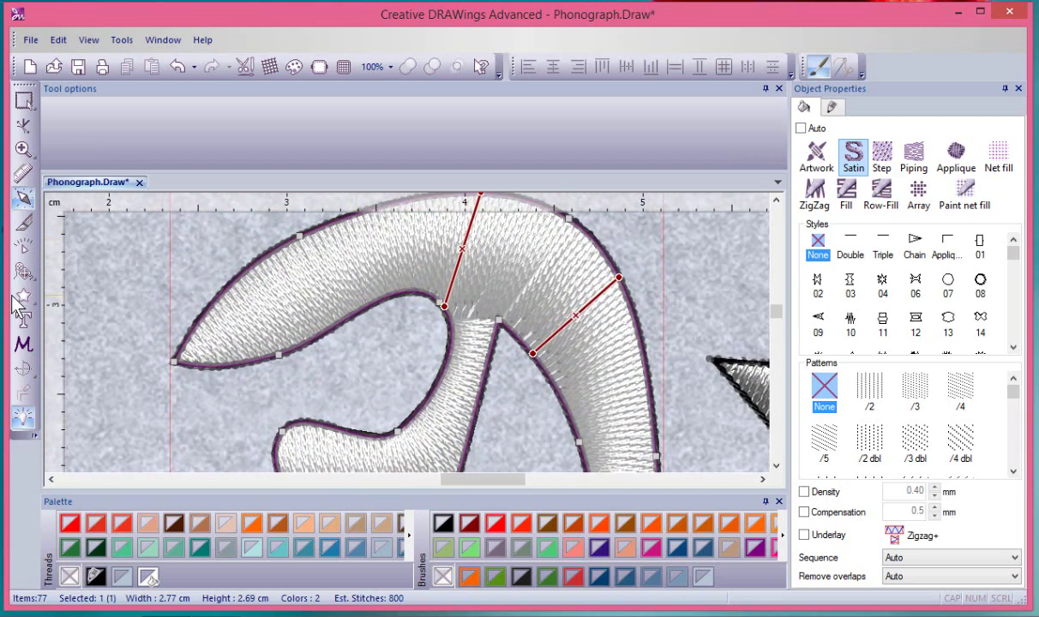
# Draw a divide line across the hook between its two upper direction lines
pyautogui.click(23, 221)
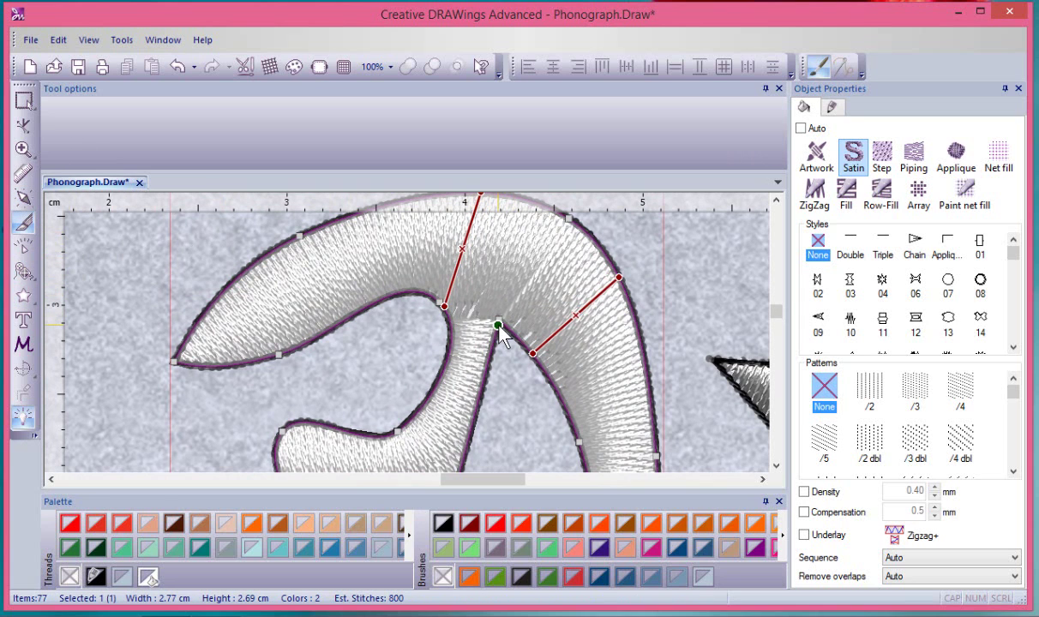
pyautogui.moveTo(498, 323); pyautogui.dragTo(538, 252)
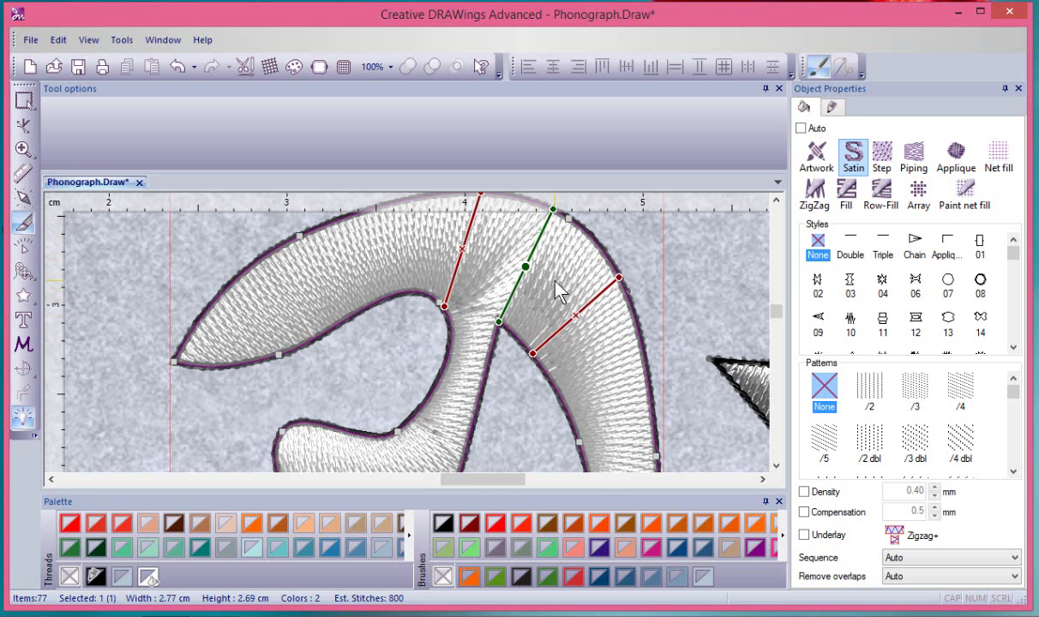
pyautogui.scroll(-3, 555, 290)
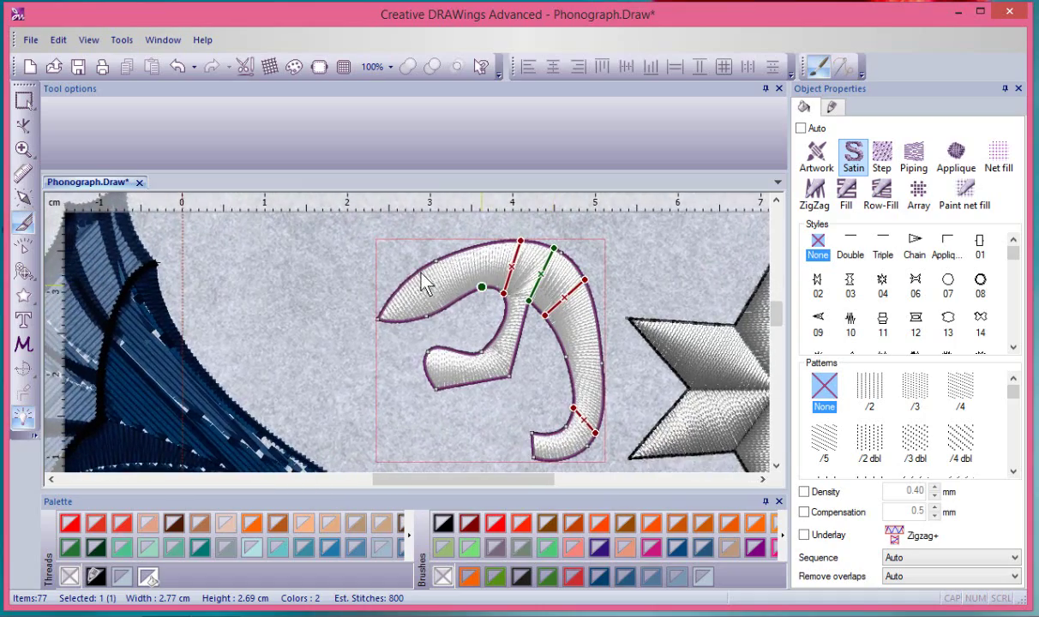
pyautogui.click(23, 100)
pyautogui.click(310, 271)
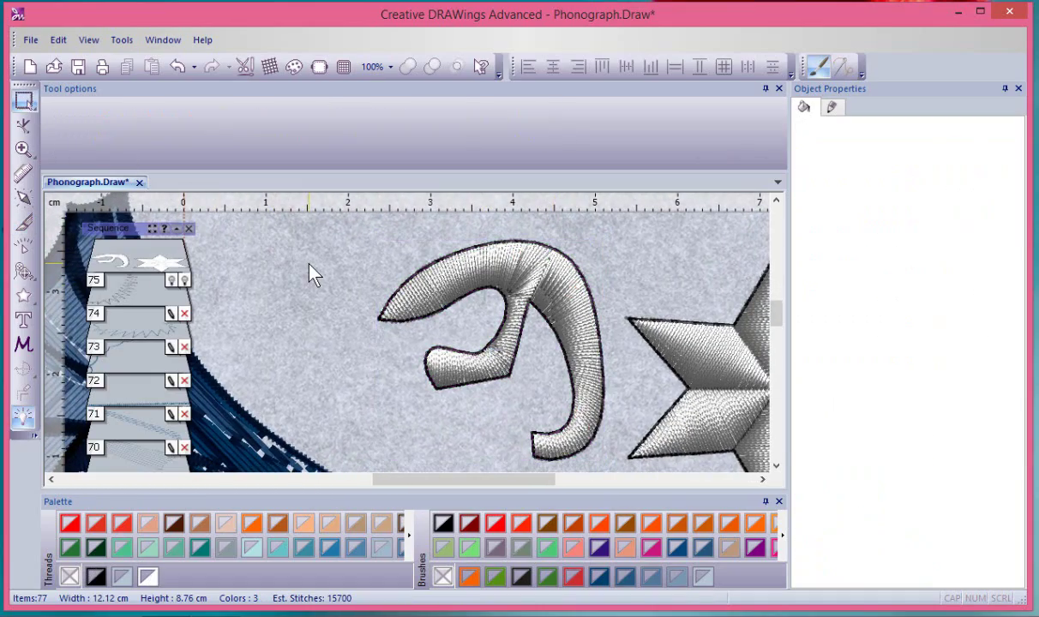
pyautogui.scroll(-3, 315, 268)
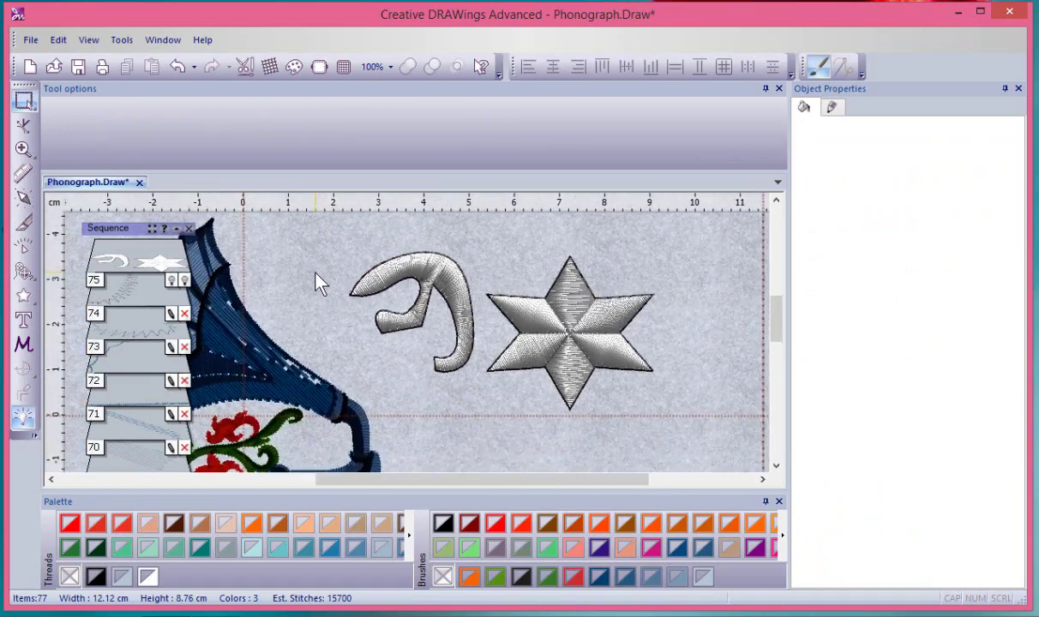
pyautogui.scroll(-2, 315, 276)
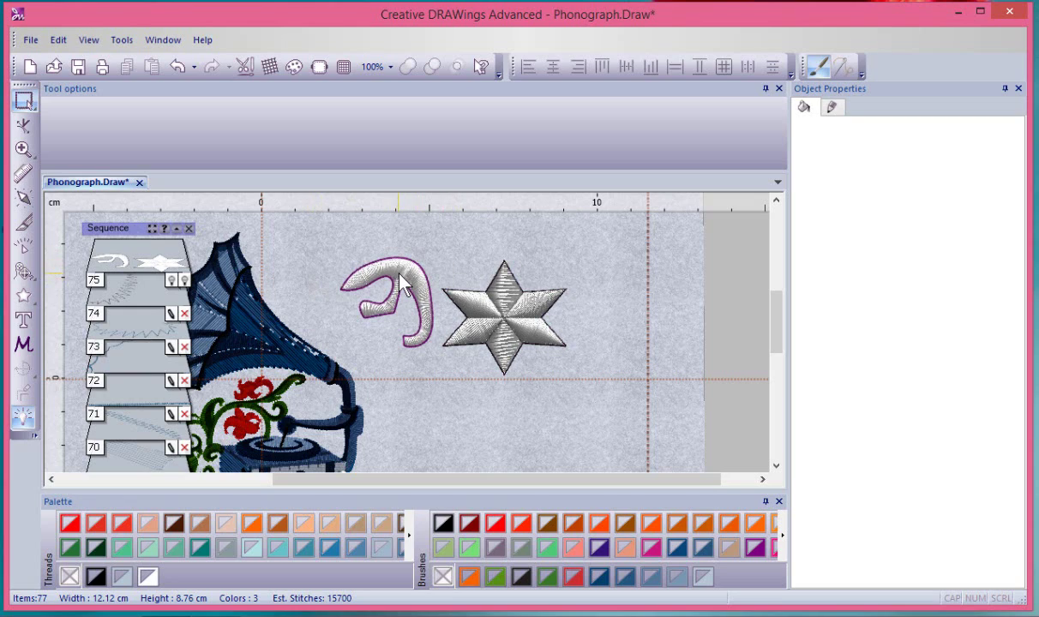
pyautogui.scroll(4, 403, 282)
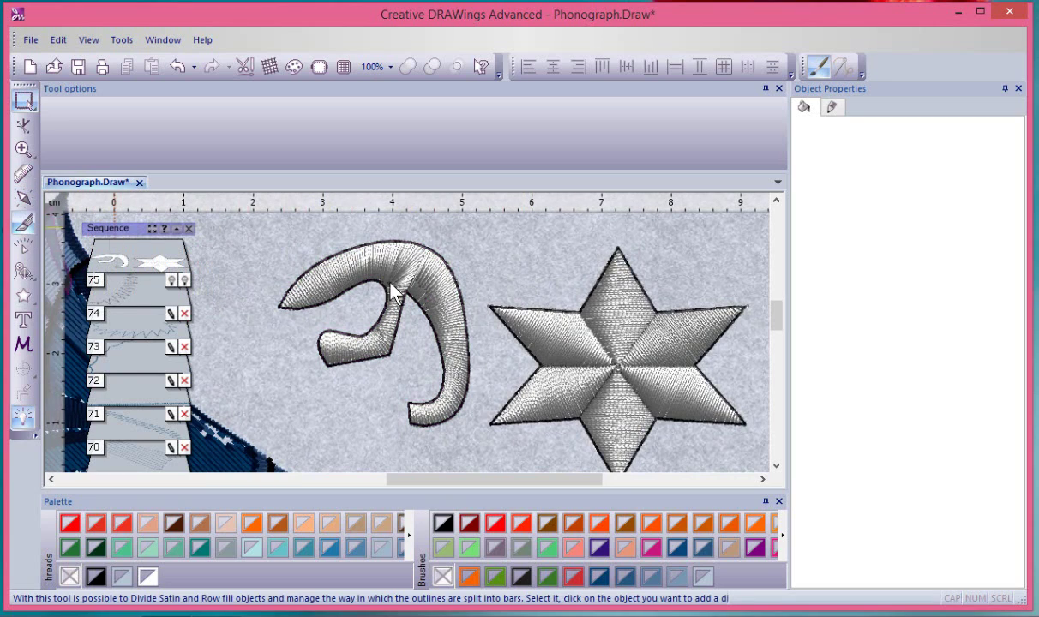
pyautogui.scroll(-4, 476, 251)
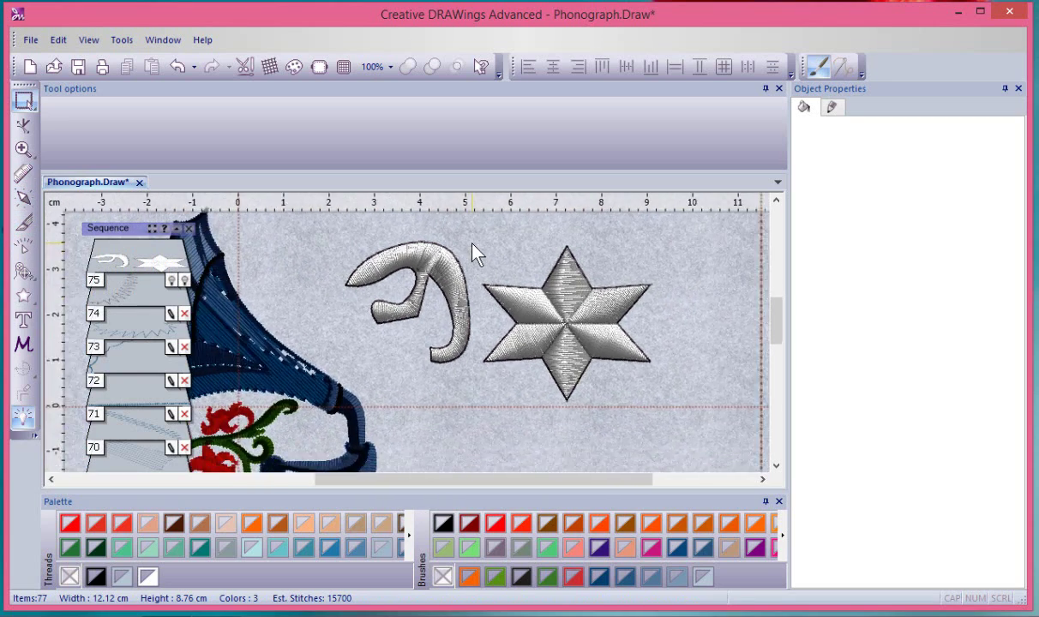